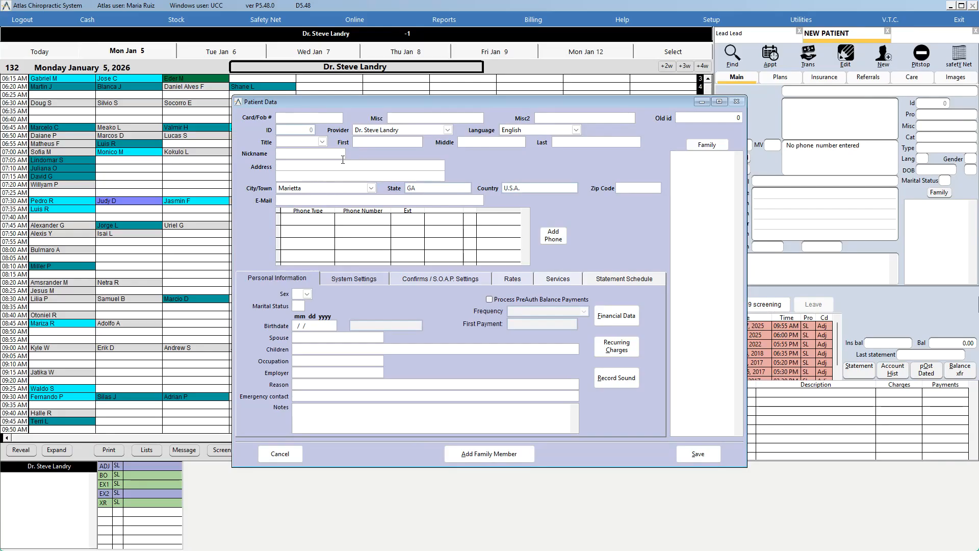
Step: Enter Lead as the new patient's first and last name
click(371, 132)
click(372, 141)
click(375, 143)
text(Lead)
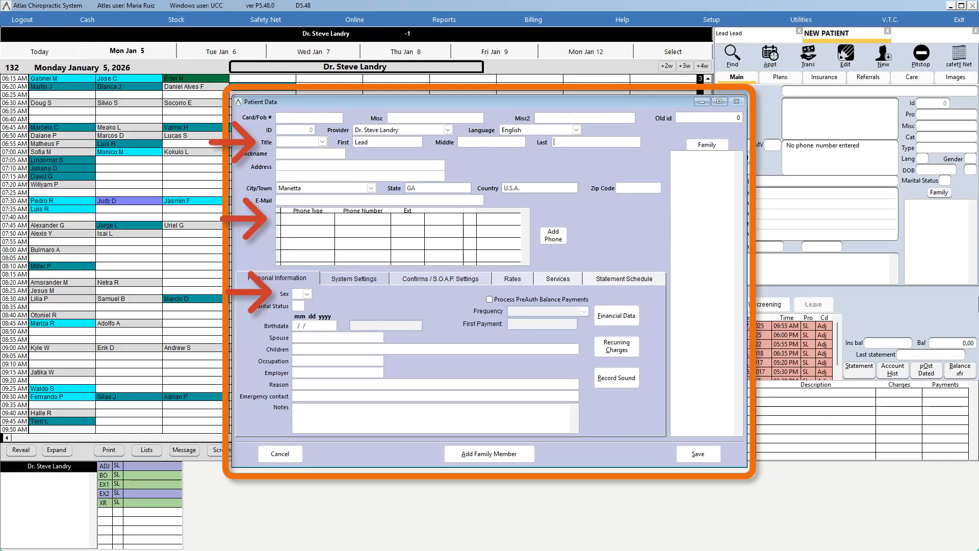
Step: Add a cell phone number for the patient and enter the patient's e-mail address
click(553, 236)
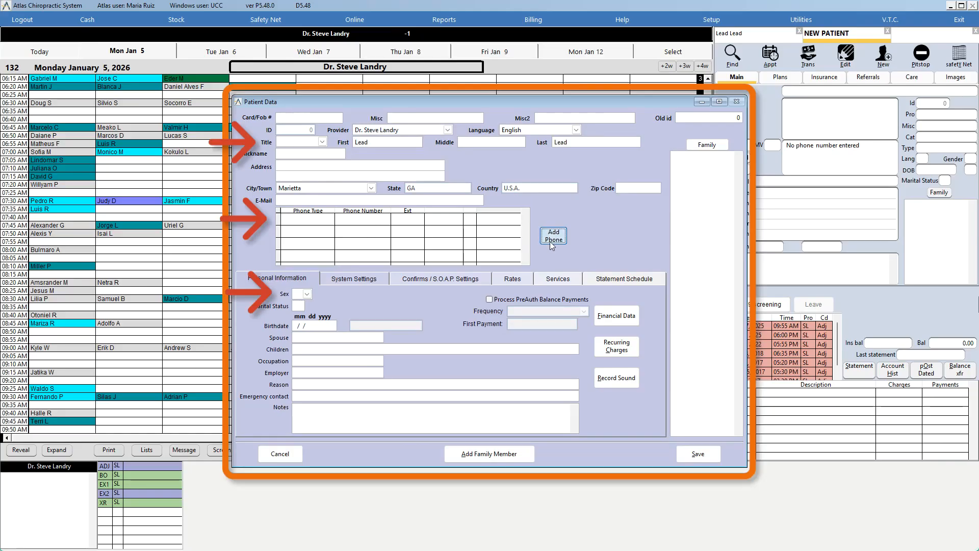
click(300, 242)
click(340, 221)
text(111) 111-)
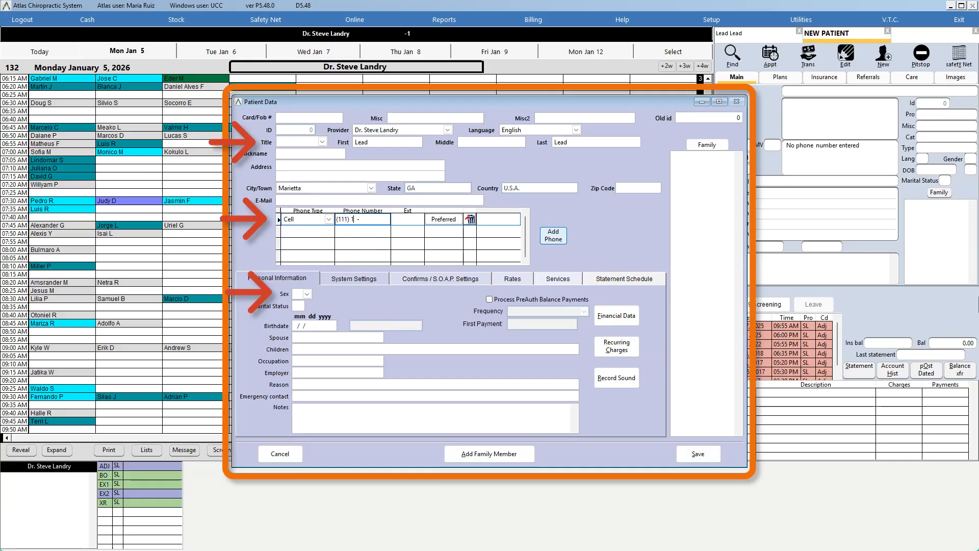
text(1111)
key(Tab)
click(345, 199)
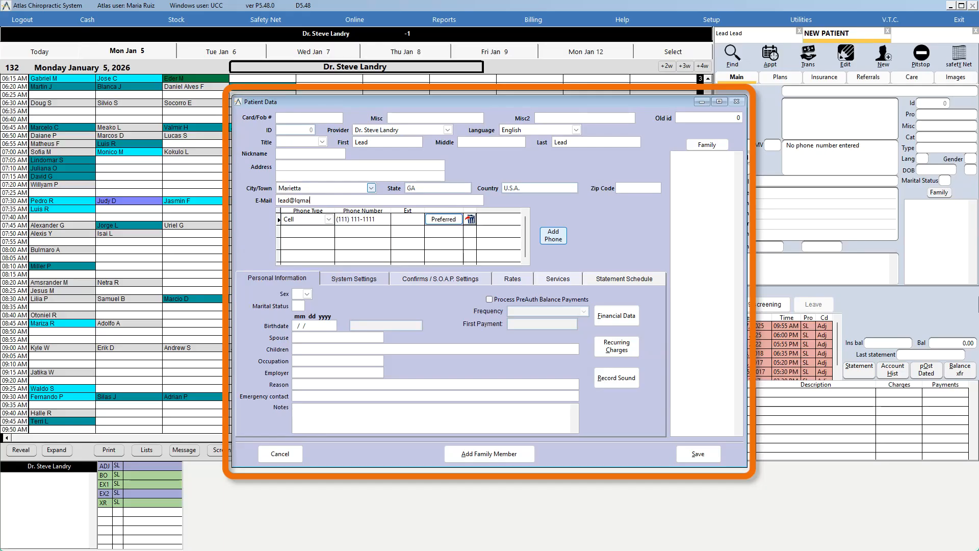
Step: Set the patient's status to Lead under system settings
click(355, 281)
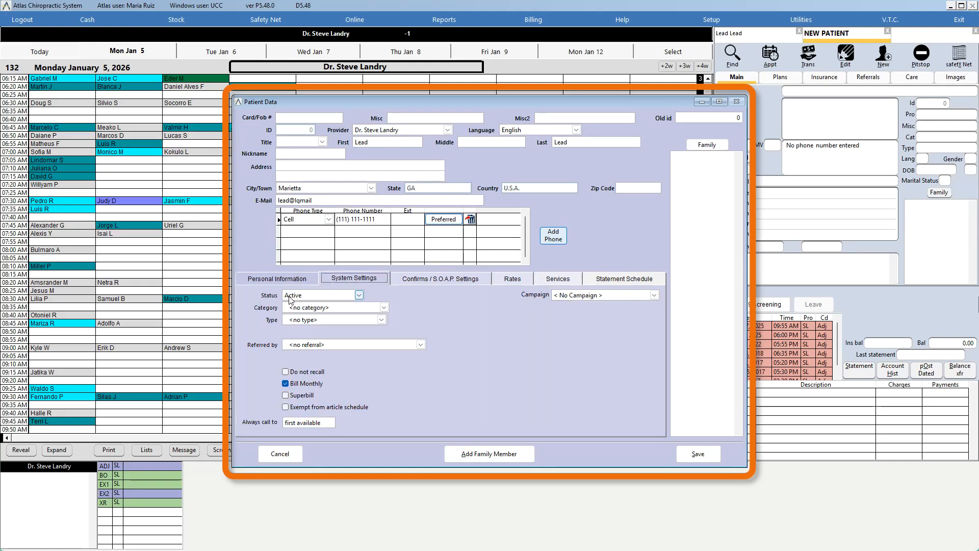
click(359, 295)
click(305, 363)
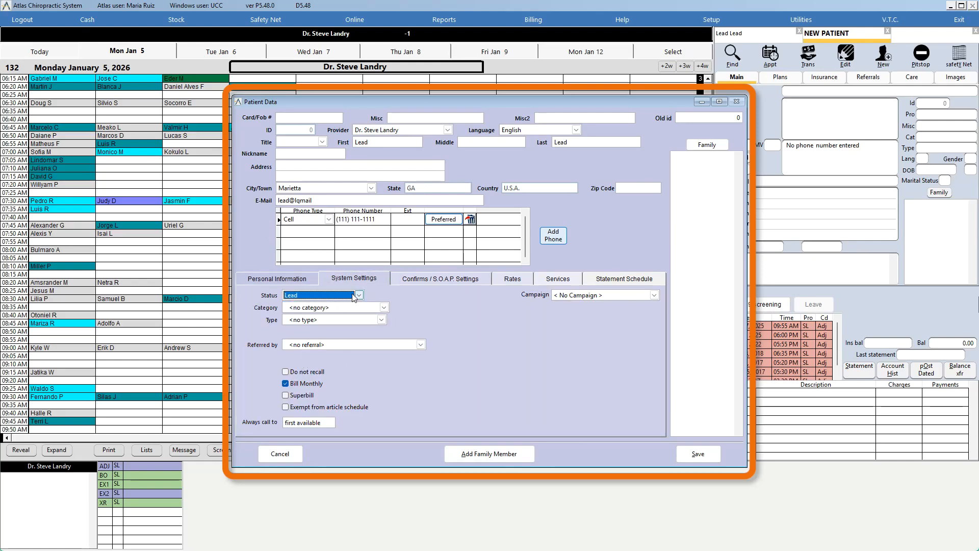
Step: Set the Referred by source to Google/Internet
click(314, 345)
click(311, 353)
click(313, 347)
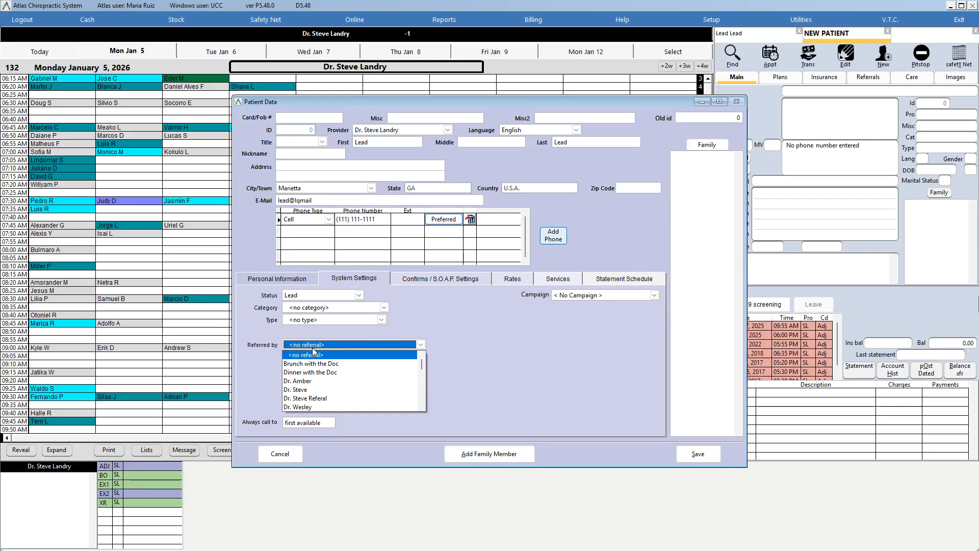
key(p)
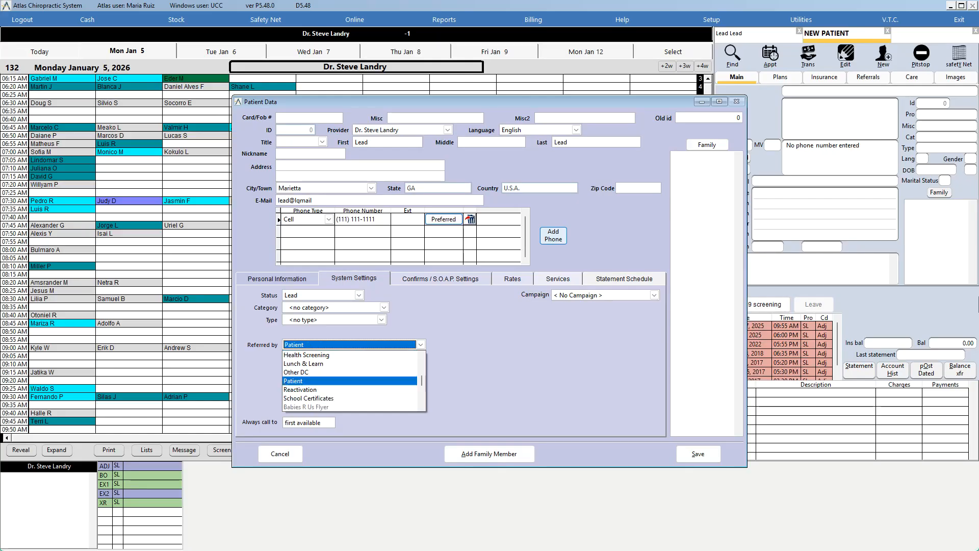
click(309, 383)
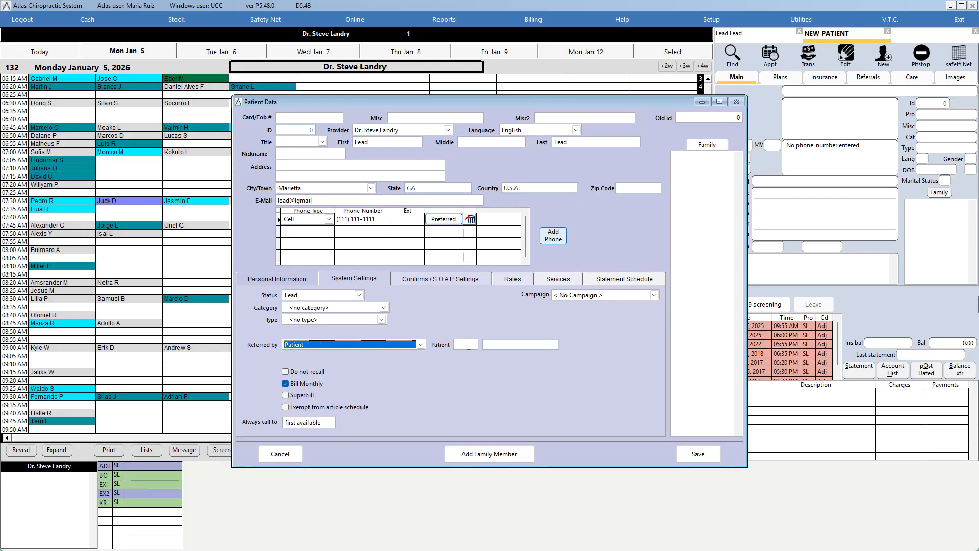
click(367, 345)
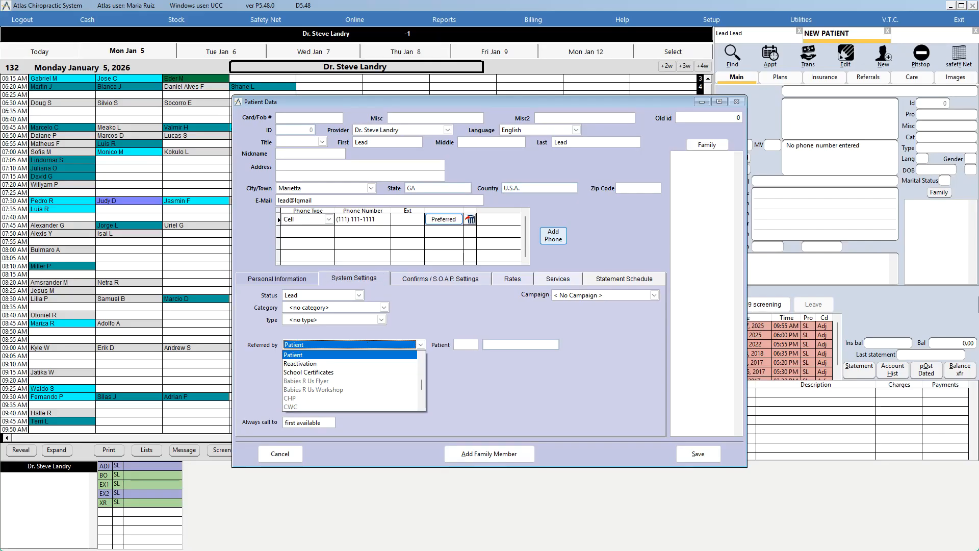
scroll(424, 357, up, 6)
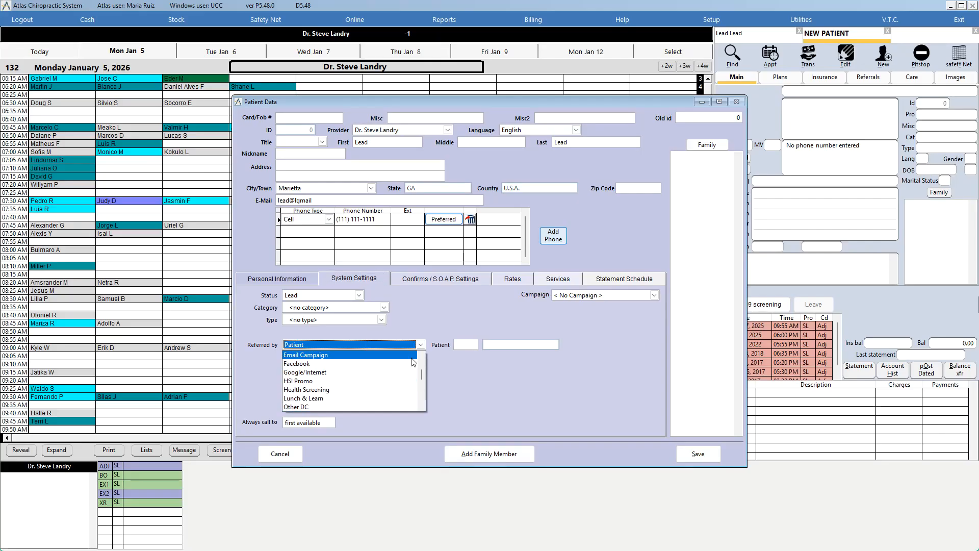
click(390, 353)
click(391, 348)
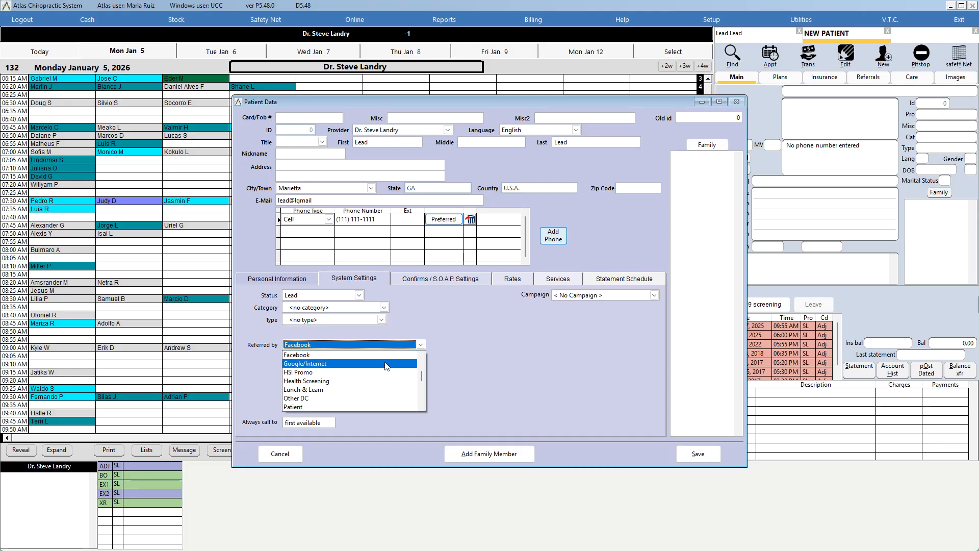
click(384, 363)
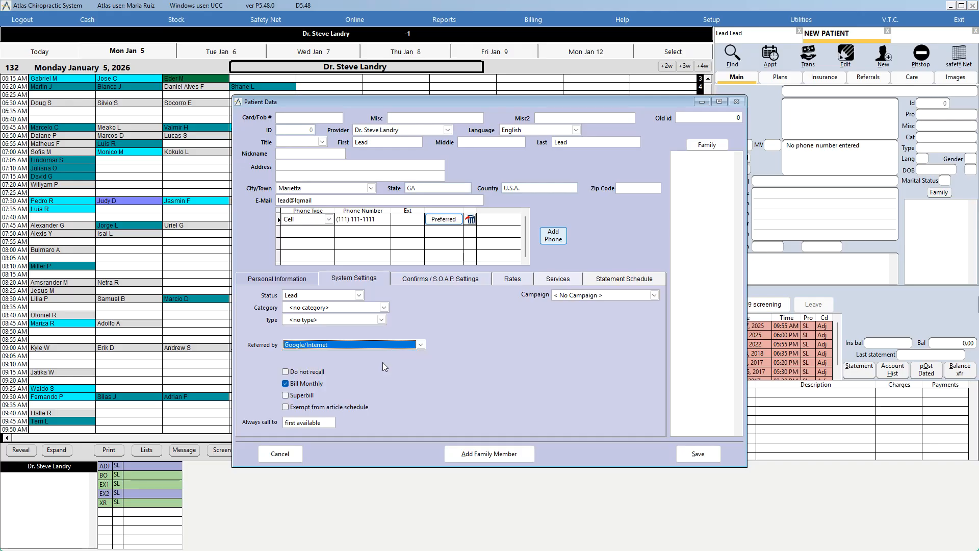
Step: Save the new patient record
click(285, 280)
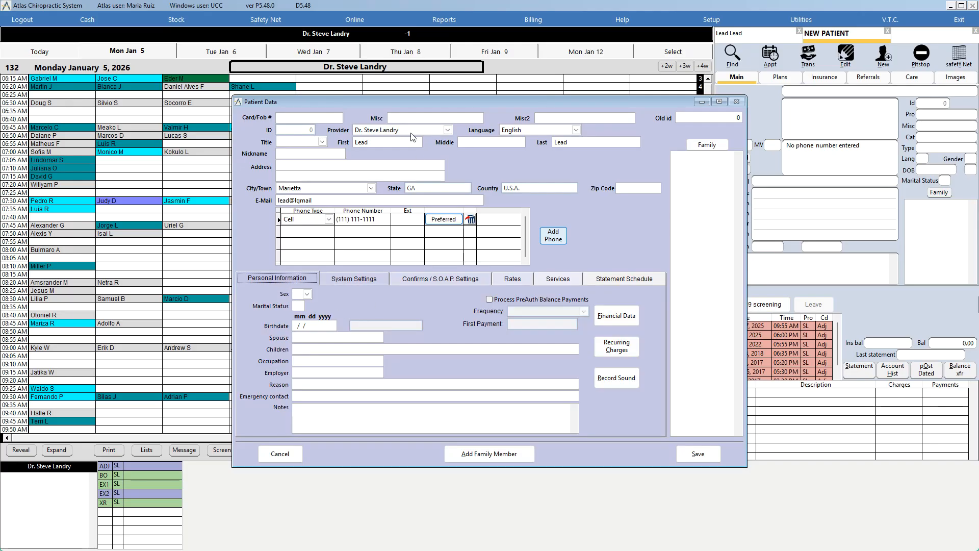
click(698, 454)
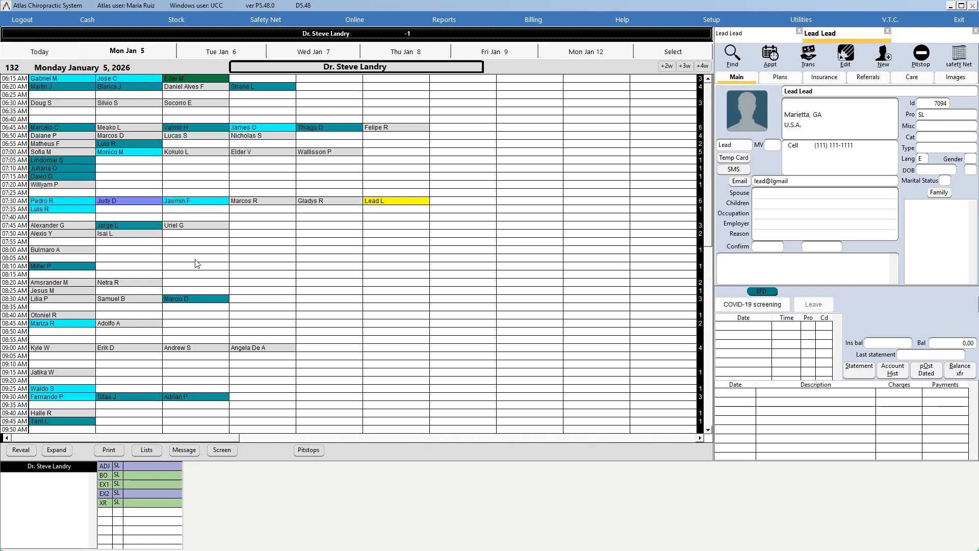
Step: Book an appointment for the patient in the 09:00 AM slot on Monday, January 5
click(709, 83)
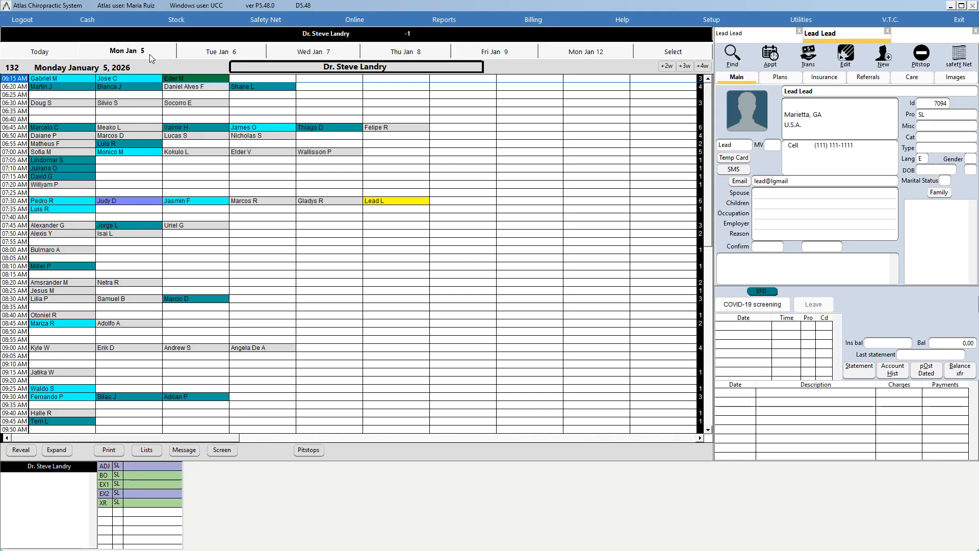
click(311, 352)
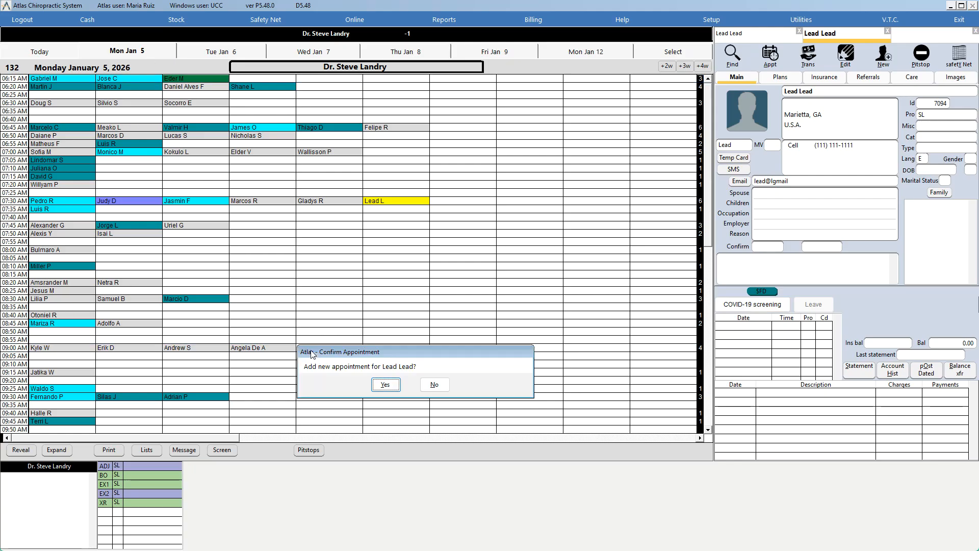
click(385, 385)
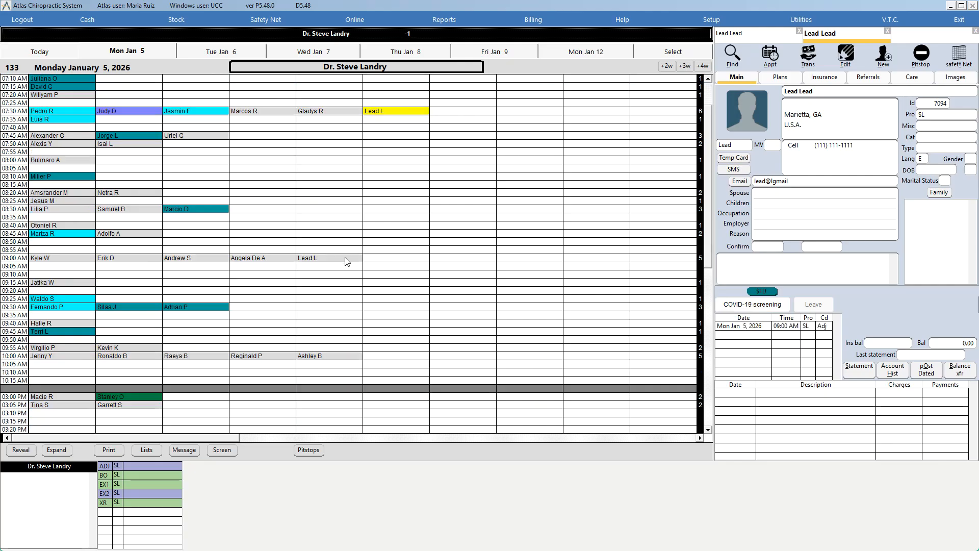
Step: Set the 09:00 AM appointment type to Adult Exam
right_click(345, 261)
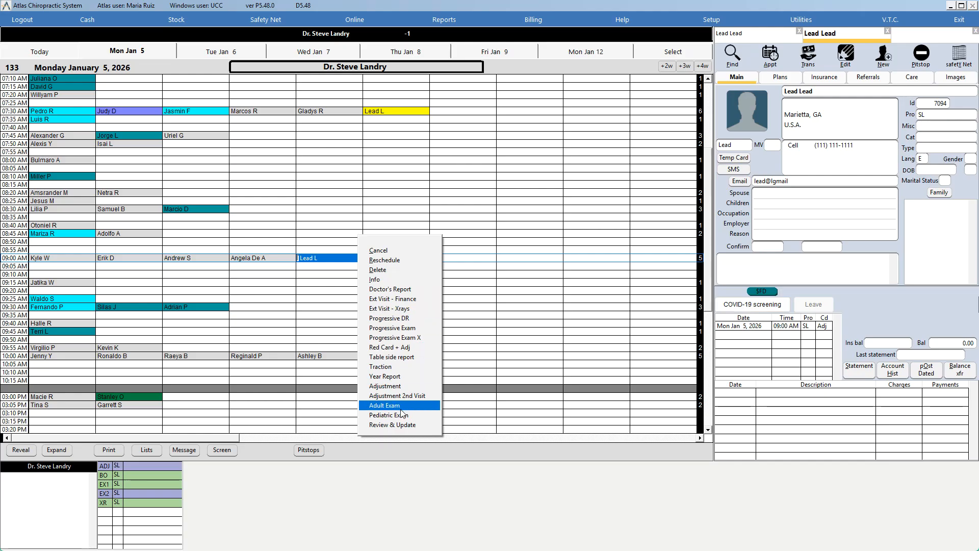
click(376, 406)
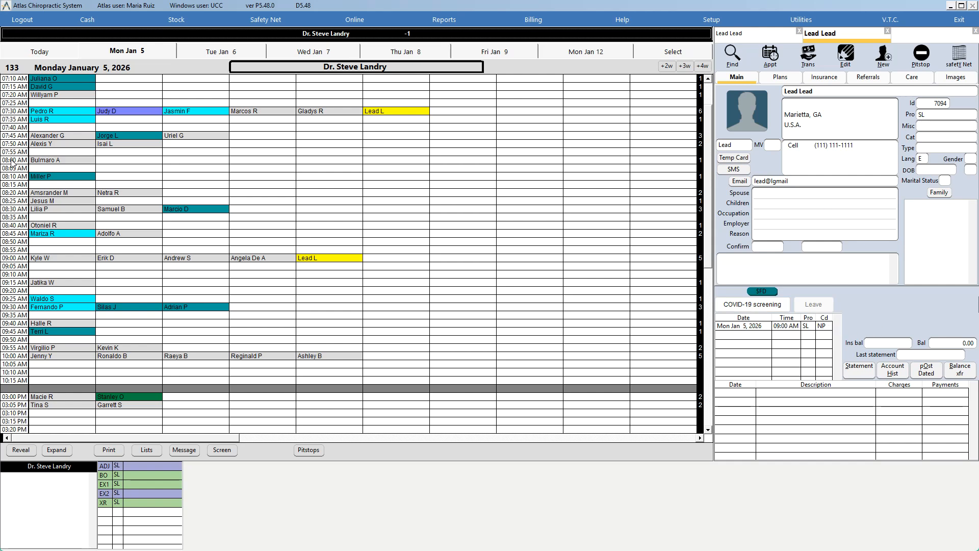
Step: Open the patient's data for editing and enter the patient's street address
click(26, 200)
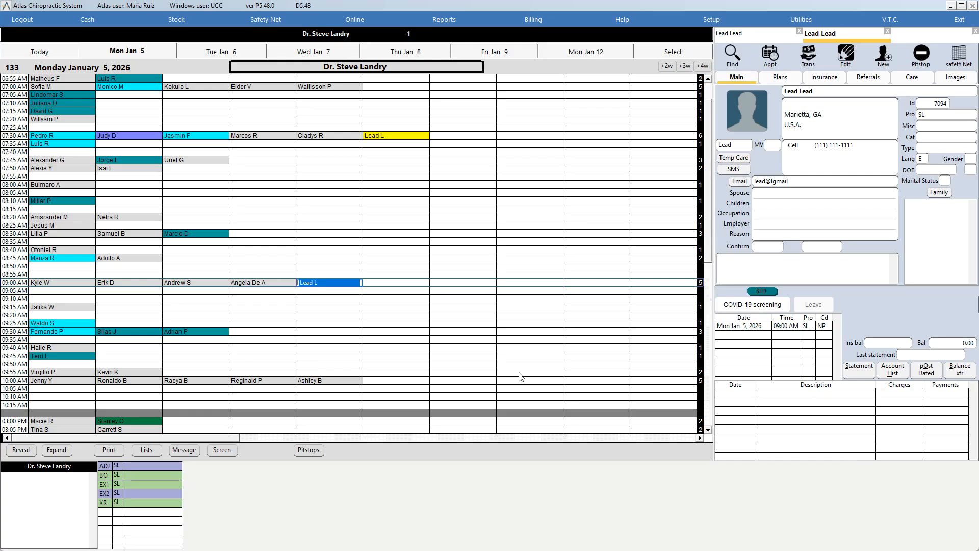
click(851, 63)
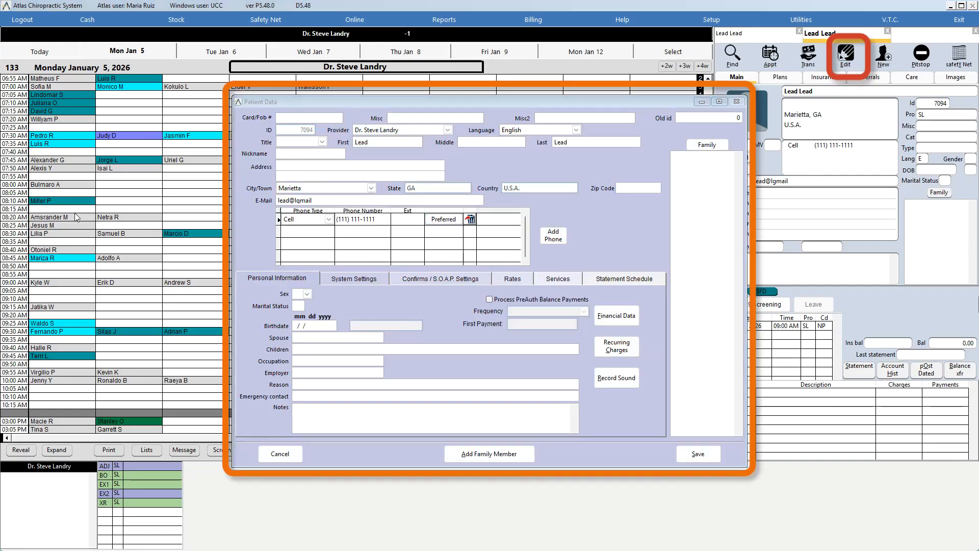
click(288, 164)
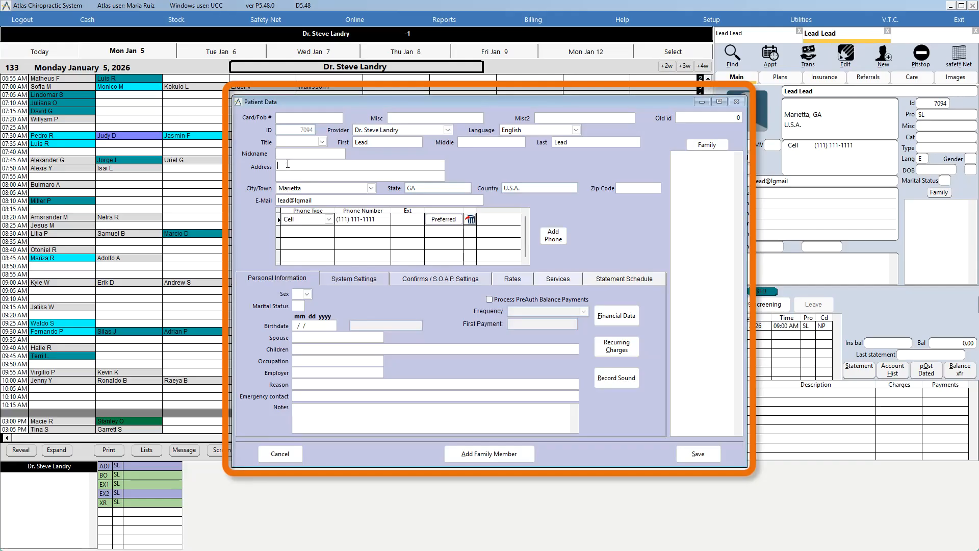
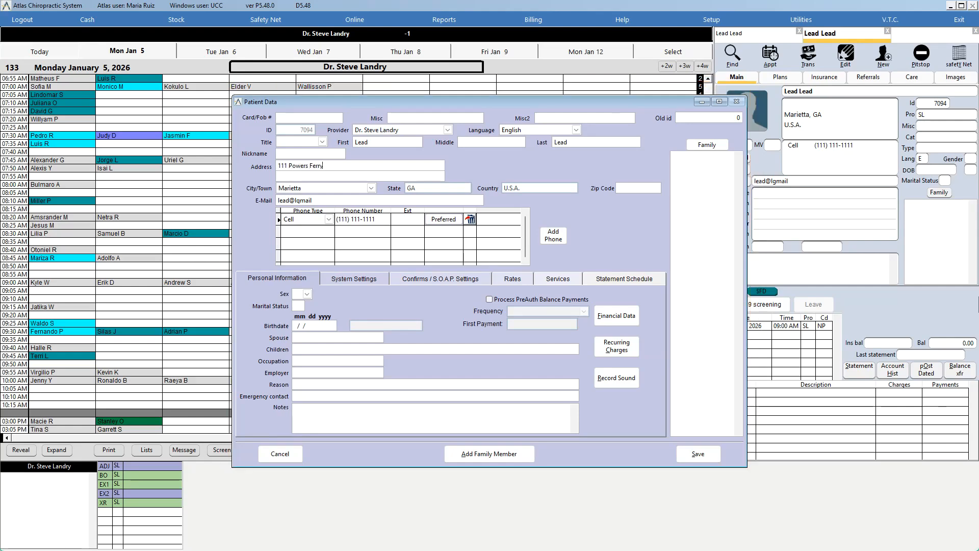
Step: Set the patient's title to Mrs., sex to F and marital status to M
click(324, 202)
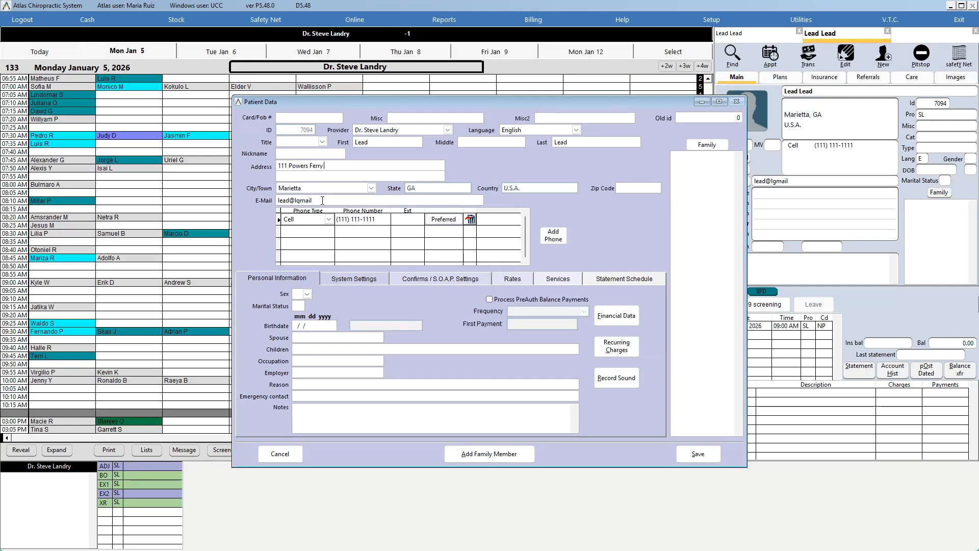
click(307, 295)
click(300, 307)
click(298, 307)
Step: Enter the patient's birthdate
click(297, 325)
text(0/1)
key(BackSpace)
key(BackSpace)
key(BackSpace)
text(0)
Step: Fill in spouse, children, occupation Teacher, employer Brumby and reason Lower Back Pain, then save the record
click(299, 362)
click(302, 384)
text(Lower Back Pain)
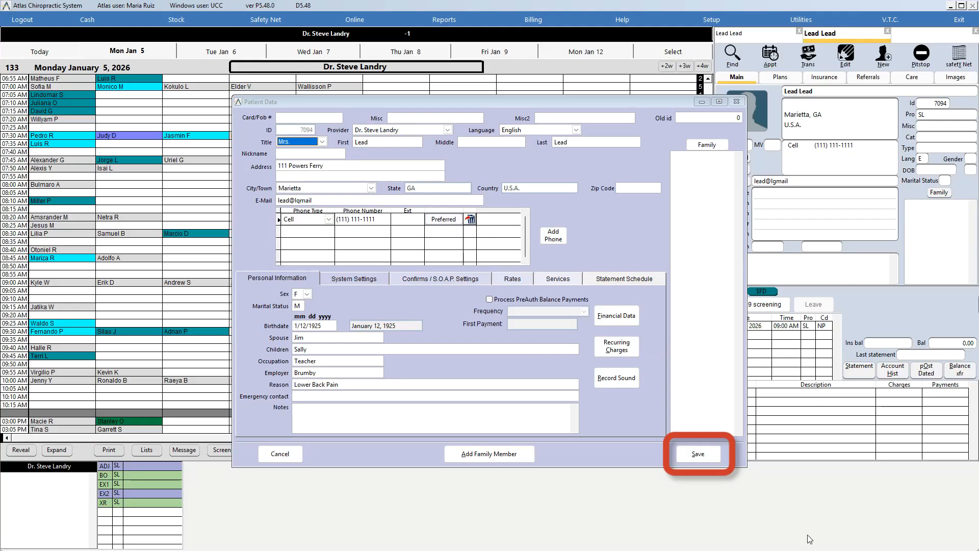
click(712, 457)
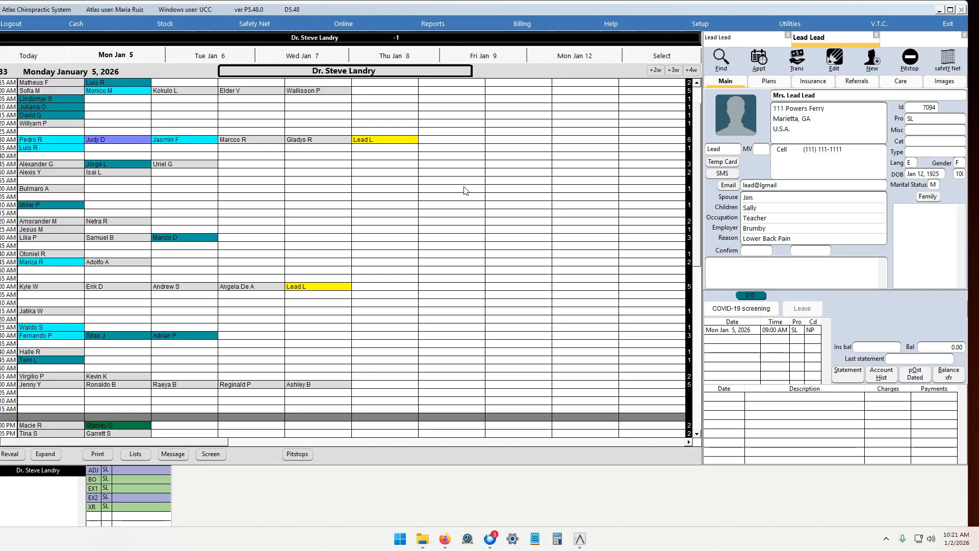
Step: Book another appointment for the patient in the 06:15 PM slot
click(697, 433)
scroll(697, 433, down, 10)
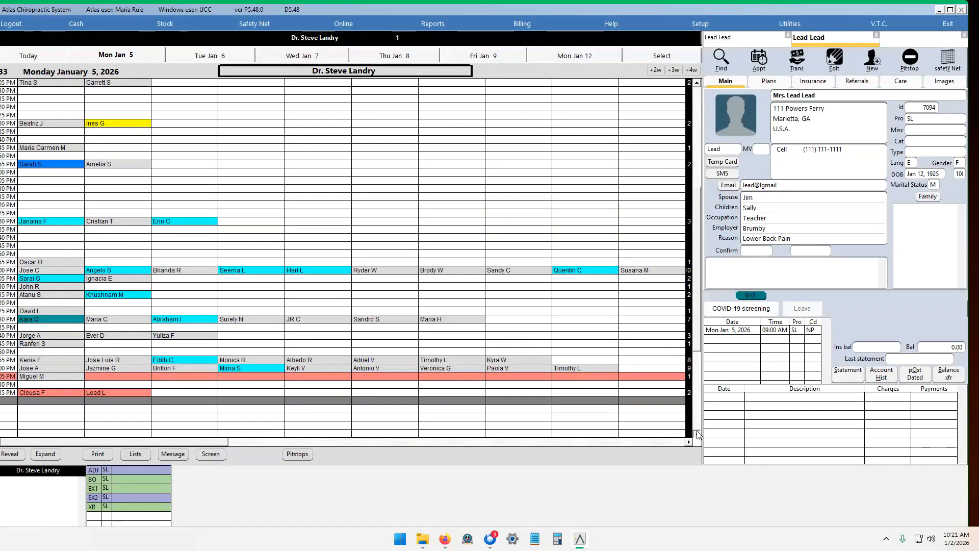
click(172, 359)
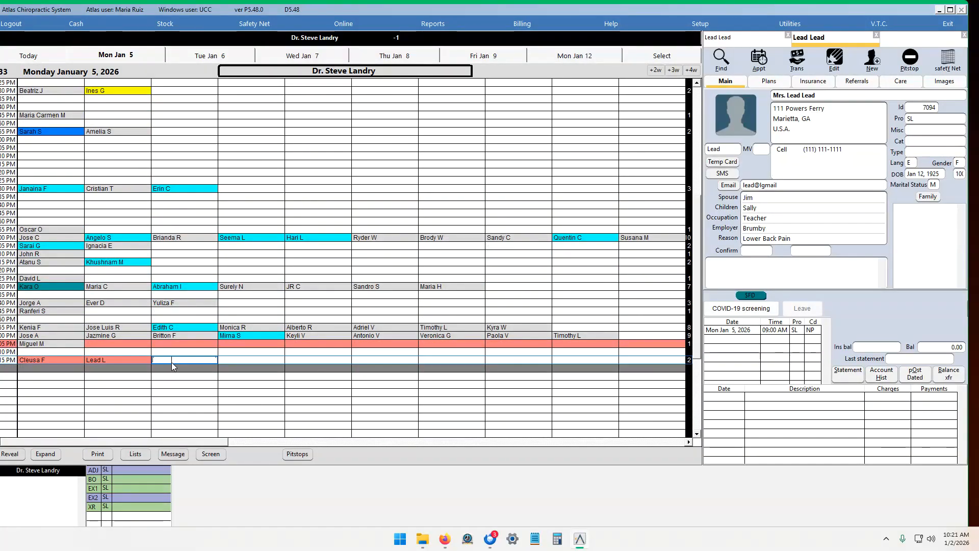
click(207, 348)
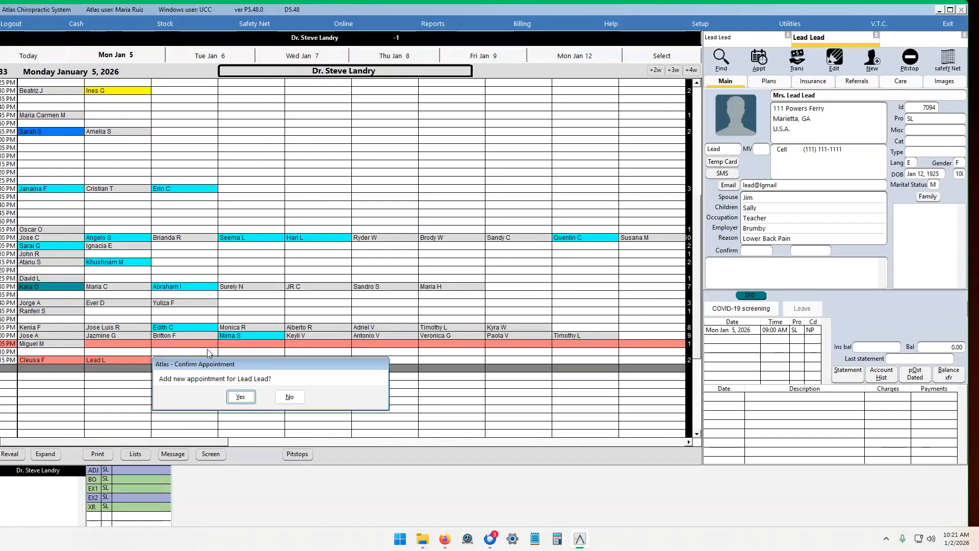
click(240, 396)
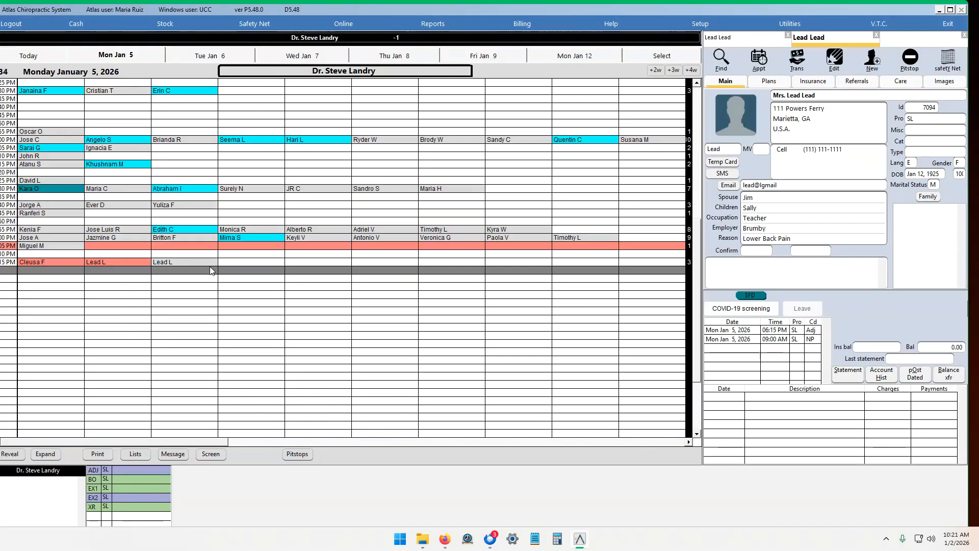
Step: Set the 06:15 PM appointment type to Doctor's Report
right_click(210, 266)
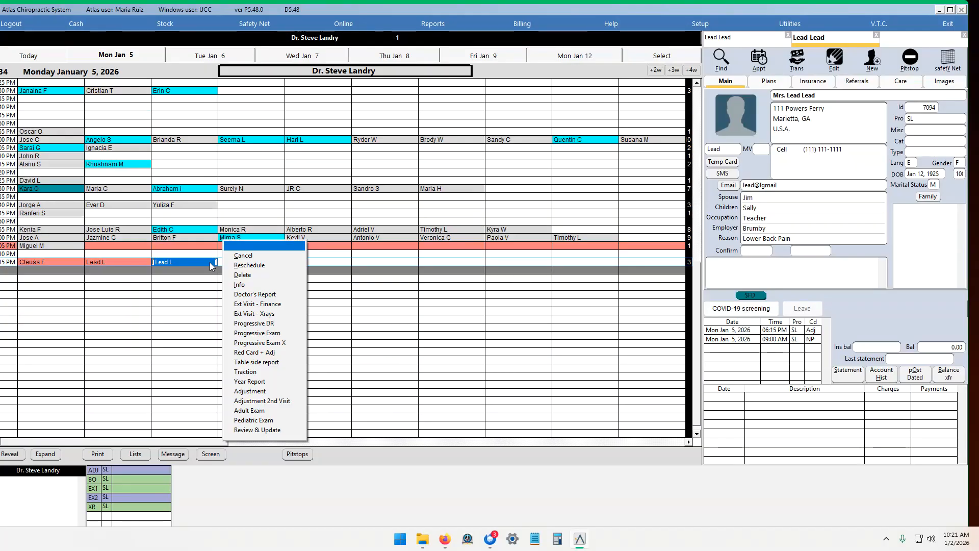
click(257, 295)
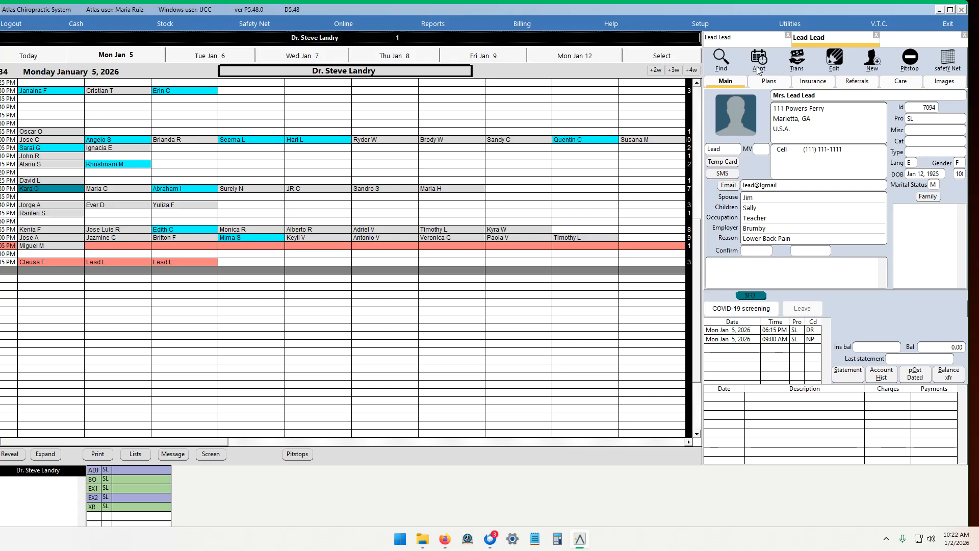
Step: Book another 06:15 PM appointment on January 5 with type Doctor's Report, then delete the added Adjustment appointment
click(764, 68)
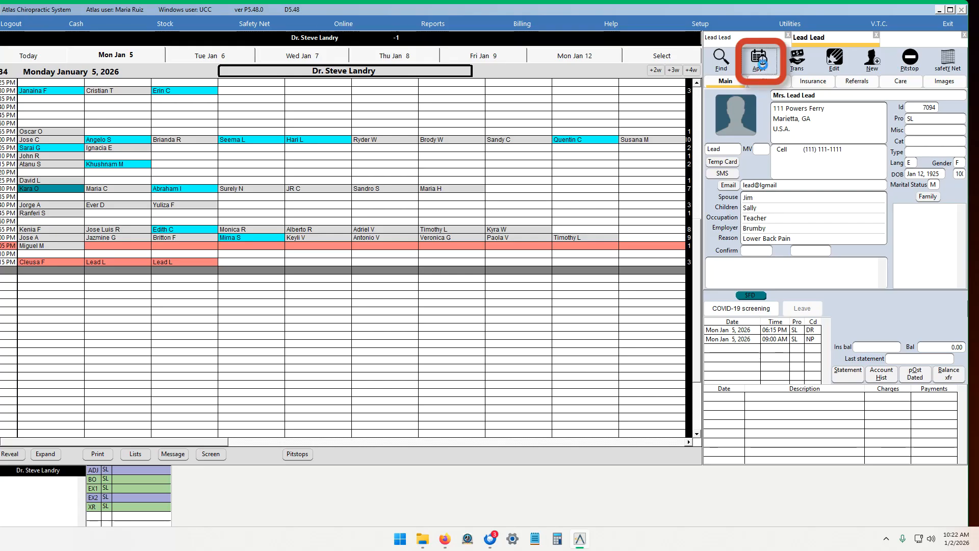
click(461, 172)
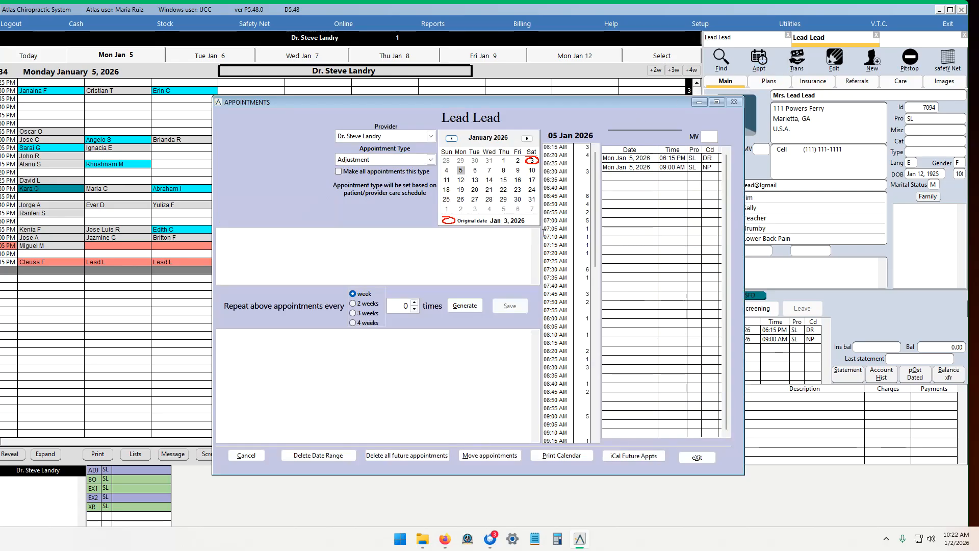
drag(598, 250, 595, 378)
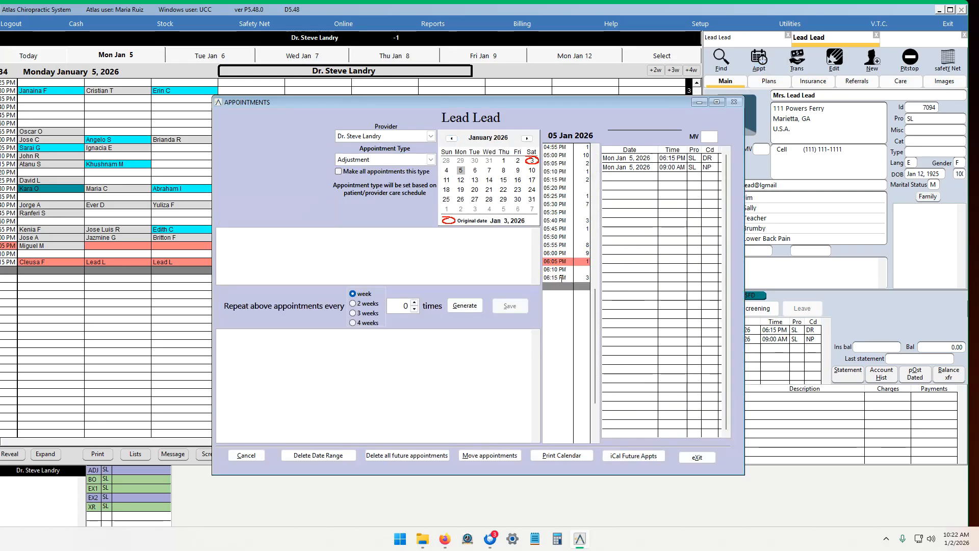
click(431, 159)
drag(434, 208, 435, 183)
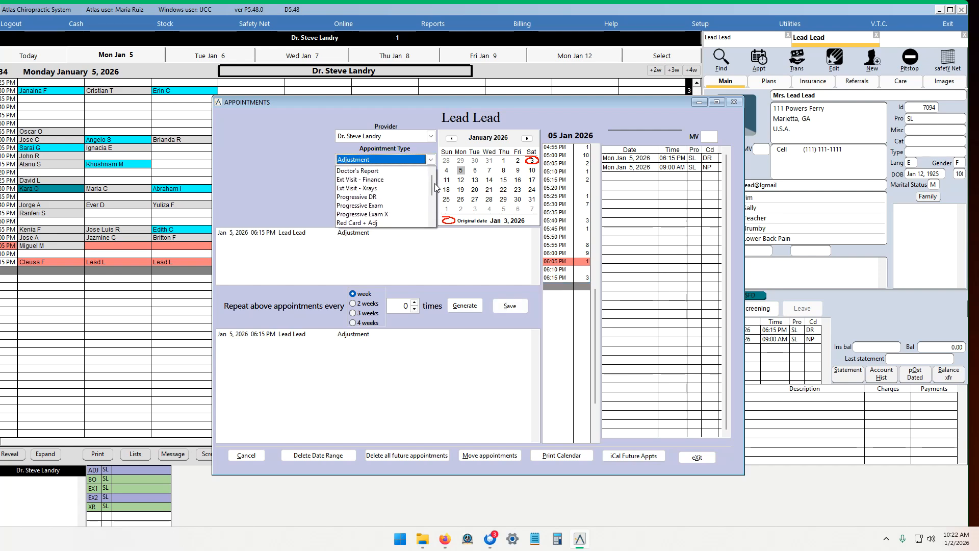
click(398, 173)
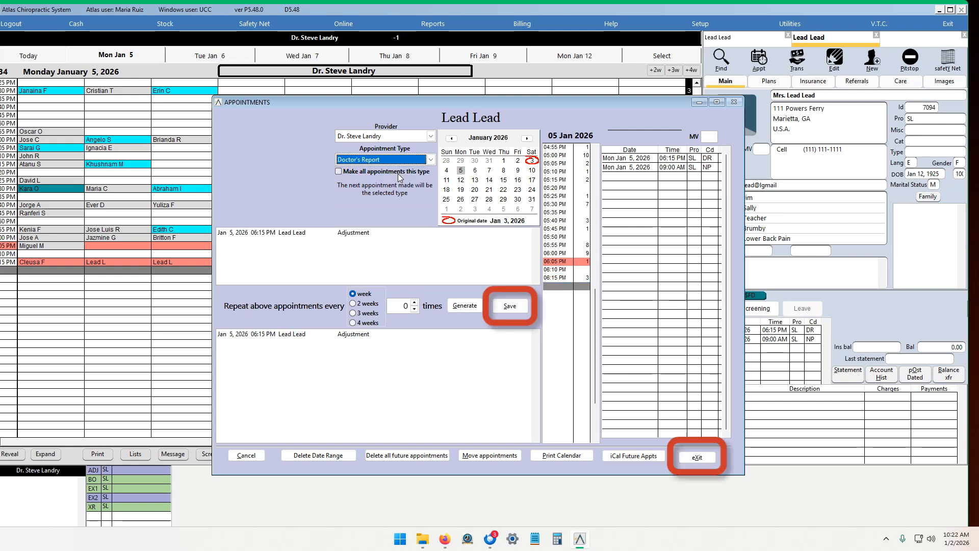
click(510, 305)
click(698, 455)
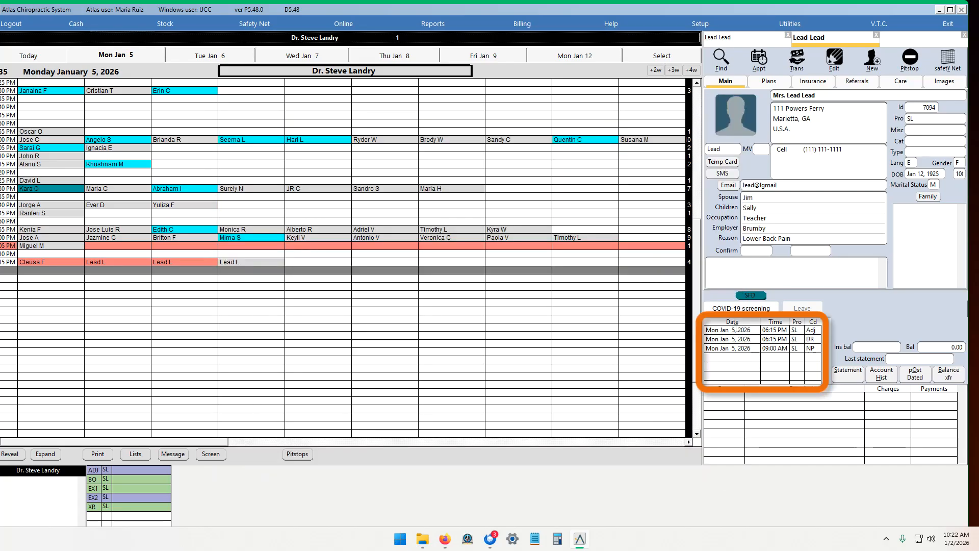
right_click(753, 331)
click(801, 353)
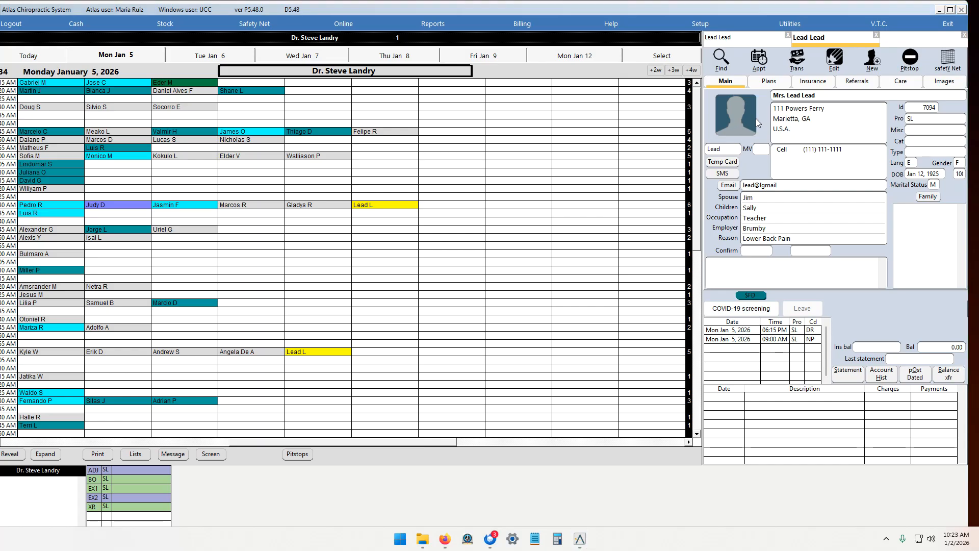
Step: Add a credit card as the payment on file in the patient's financial data, then save the patient record
click(871, 64)
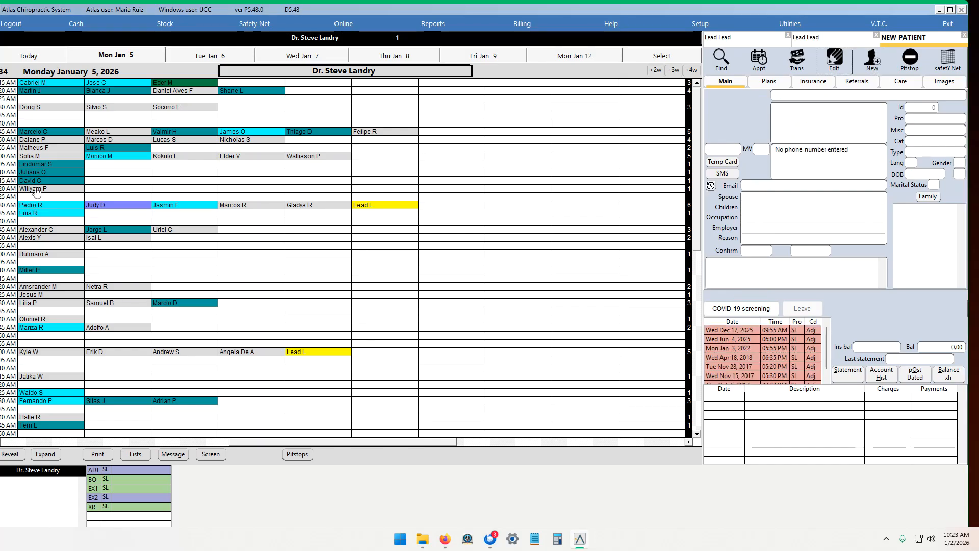
click(842, 65)
click(618, 319)
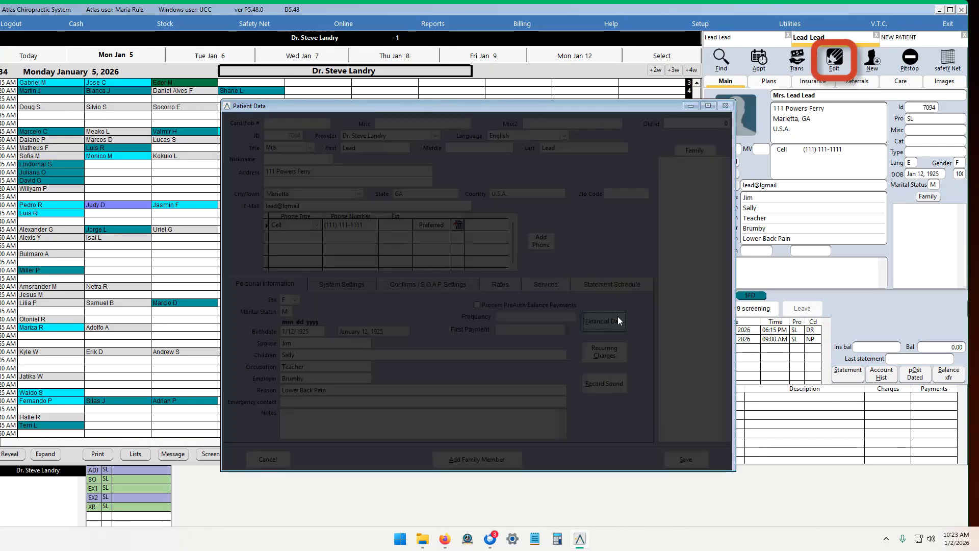
click(437, 215)
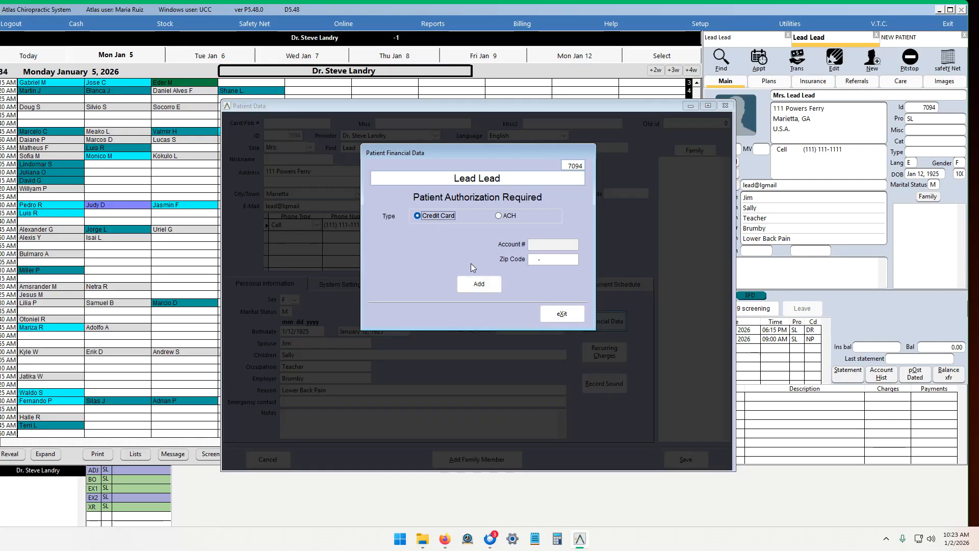
click(480, 289)
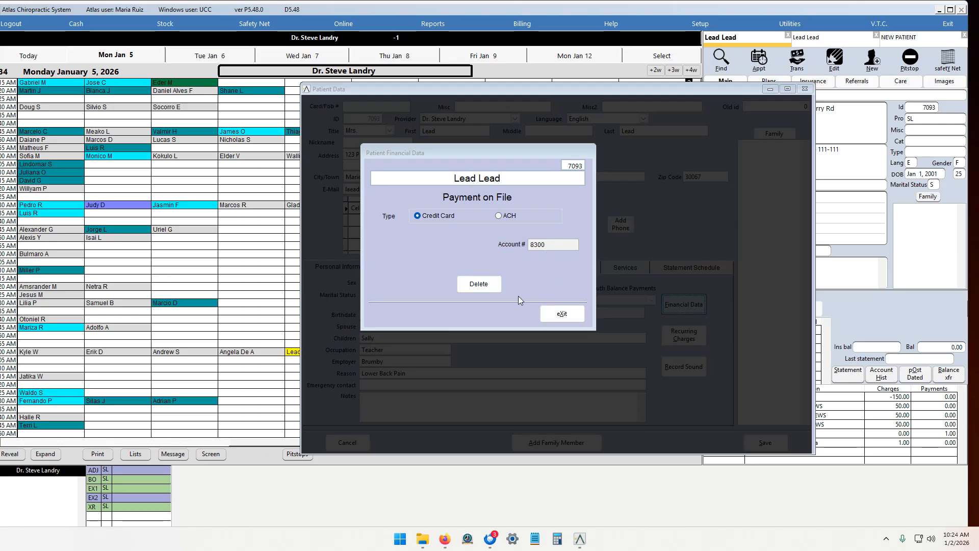
click(556, 321)
click(766, 441)
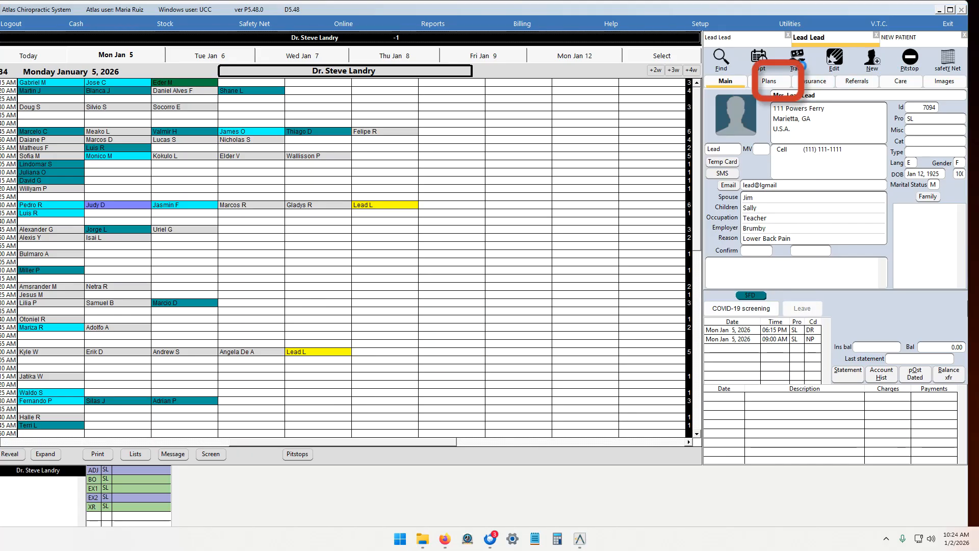
Step: Post a New Patient + CWC Compa transaction with amount 1 and choose its payment method
click(798, 62)
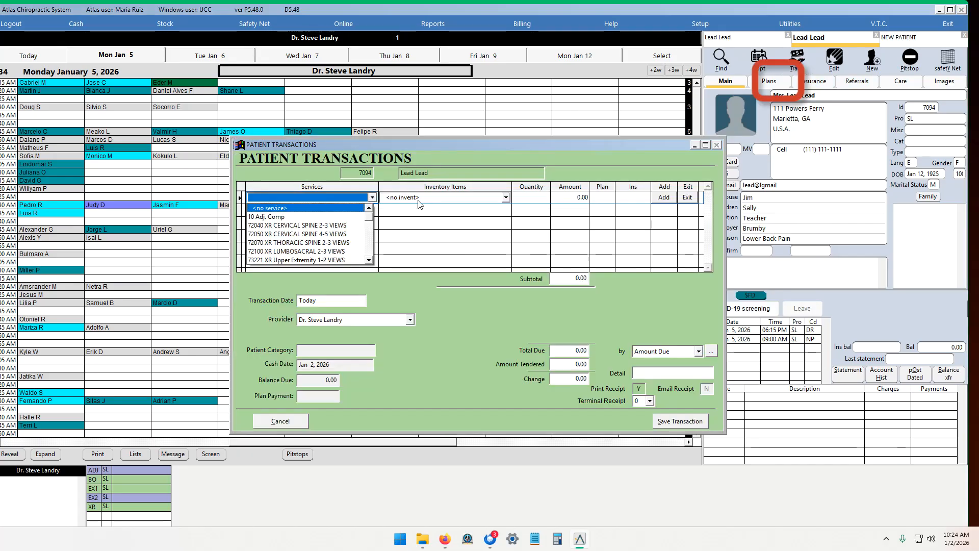
click(303, 242)
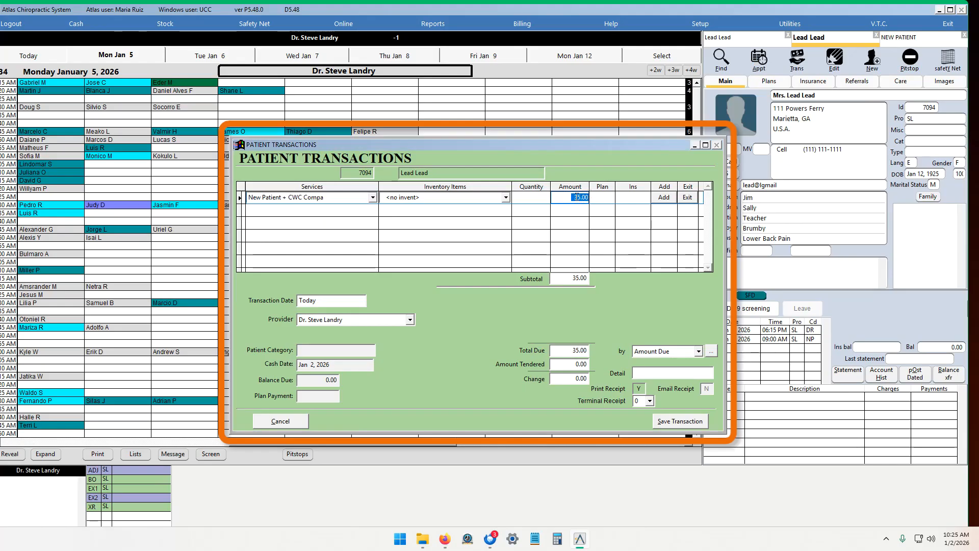
text(1 .)
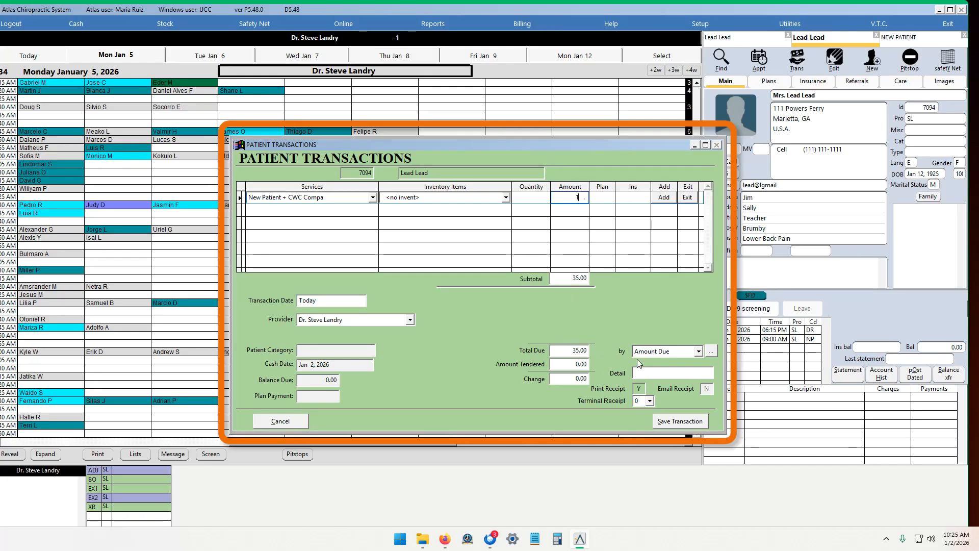
click(665, 352)
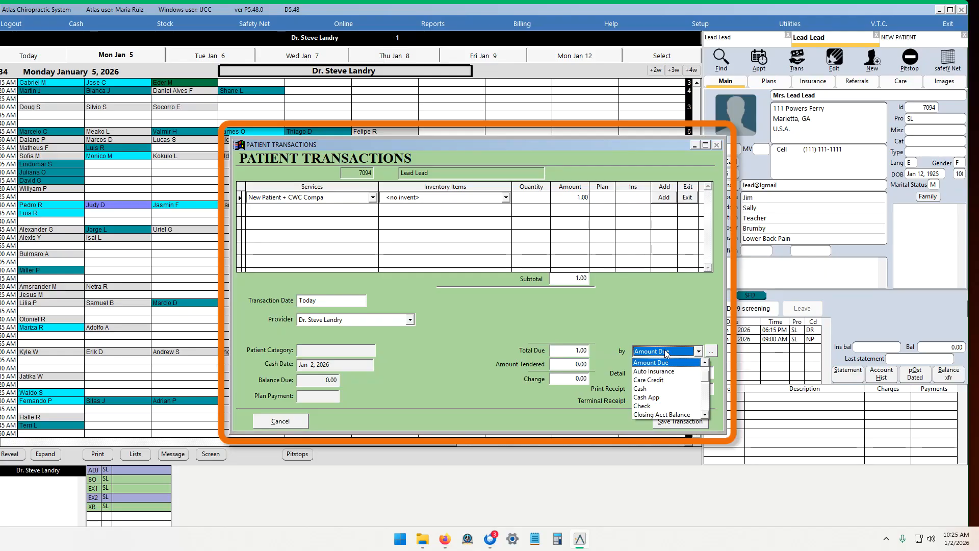
key(p)
click(705, 415)
click(705, 416)
click(668, 414)
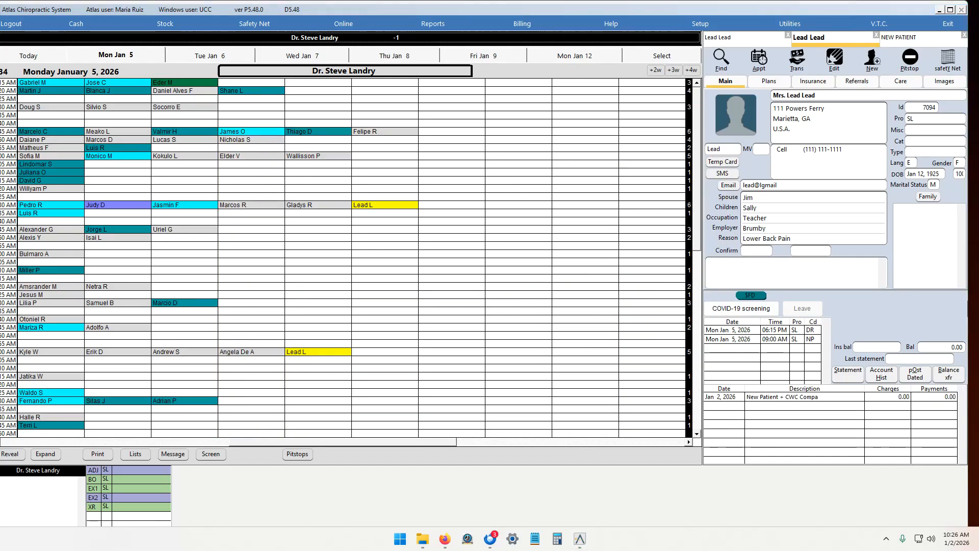
Step: Start a new transaction with 72040 cervical, 72070 thoracic and 72100 lumbosacral spine 2-3 view X-ray services
click(803, 70)
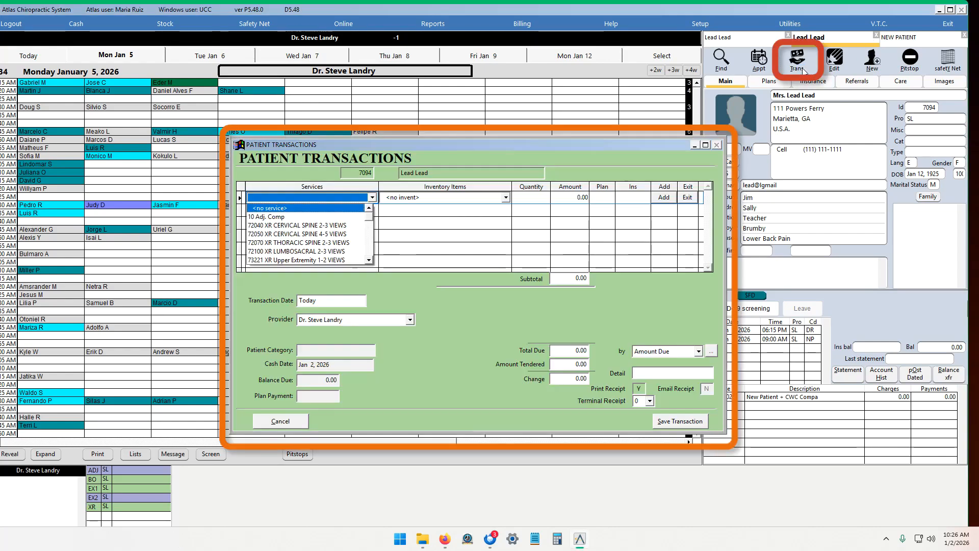
click(325, 226)
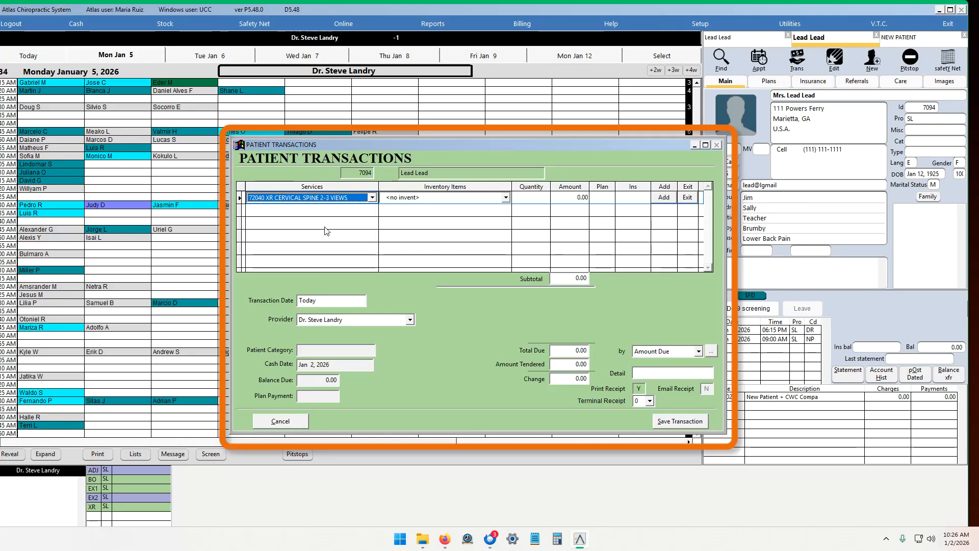
click(582, 197)
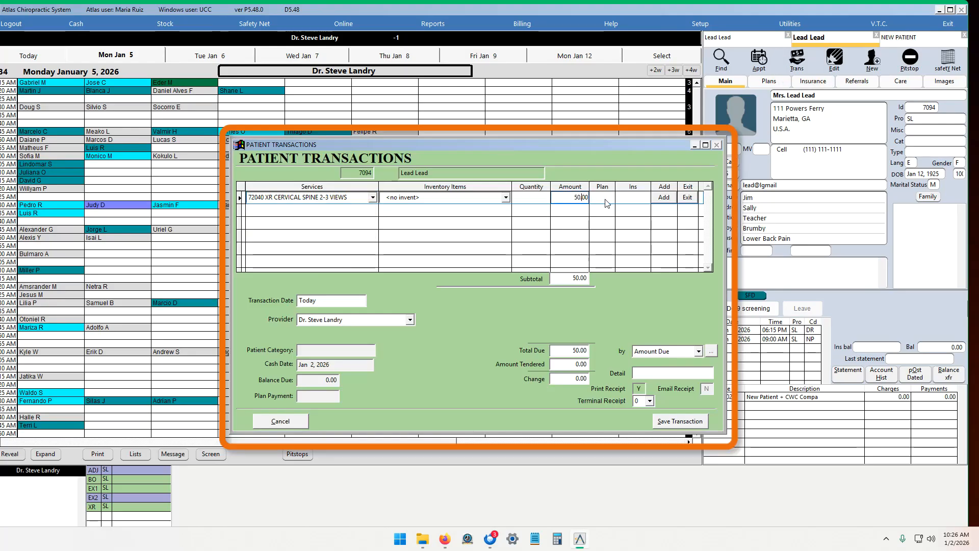
click(663, 197)
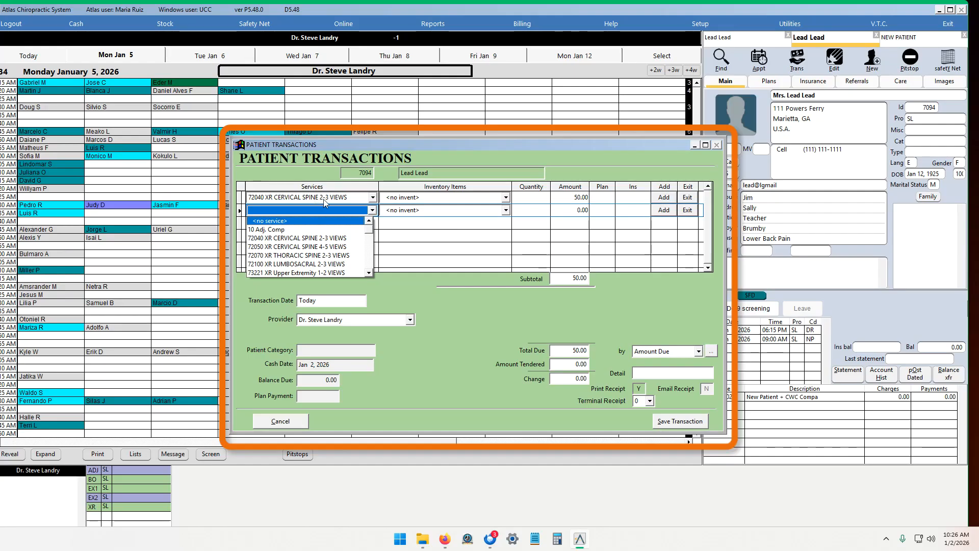
click(309, 255)
click(583, 210)
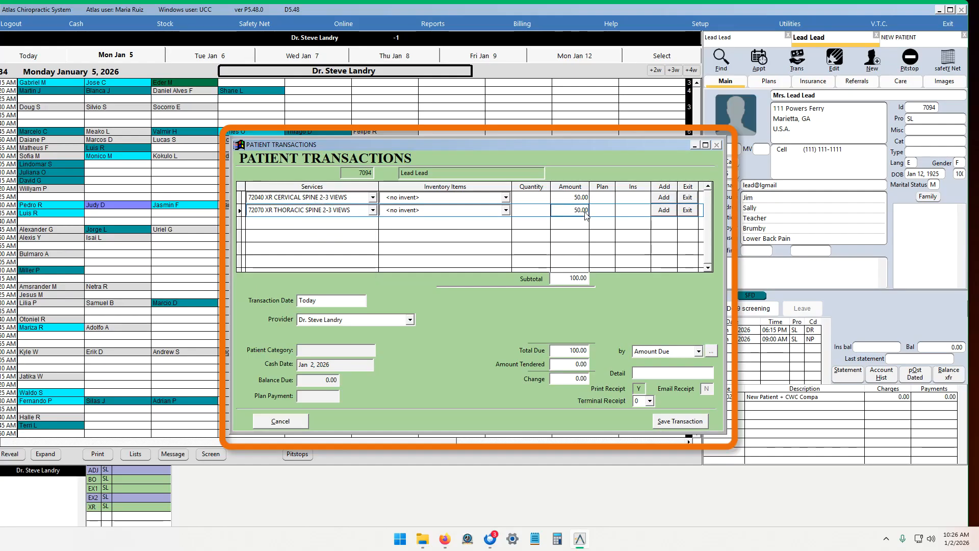
click(664, 210)
click(311, 278)
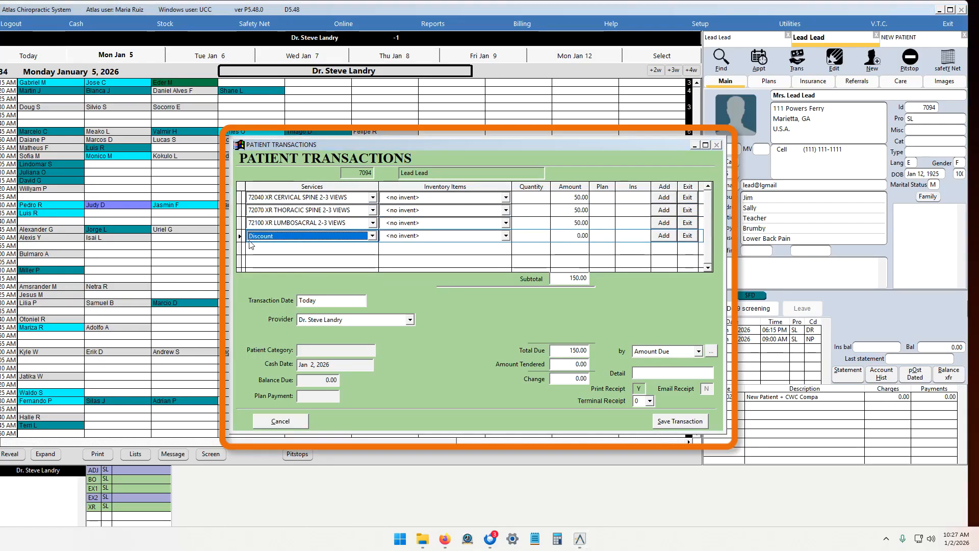
Step: Enter 150.00 as the Discount line amount and save the transaction
click(585, 235)
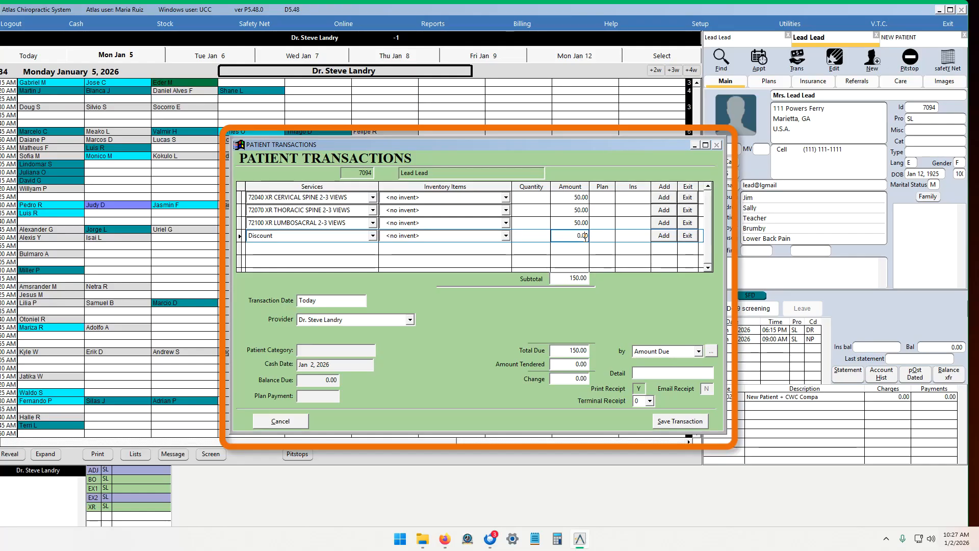
double_click(585, 235)
text(15.0)
key(BackSpace)
key(BackSpace)
key(Tab)
click(639, 389)
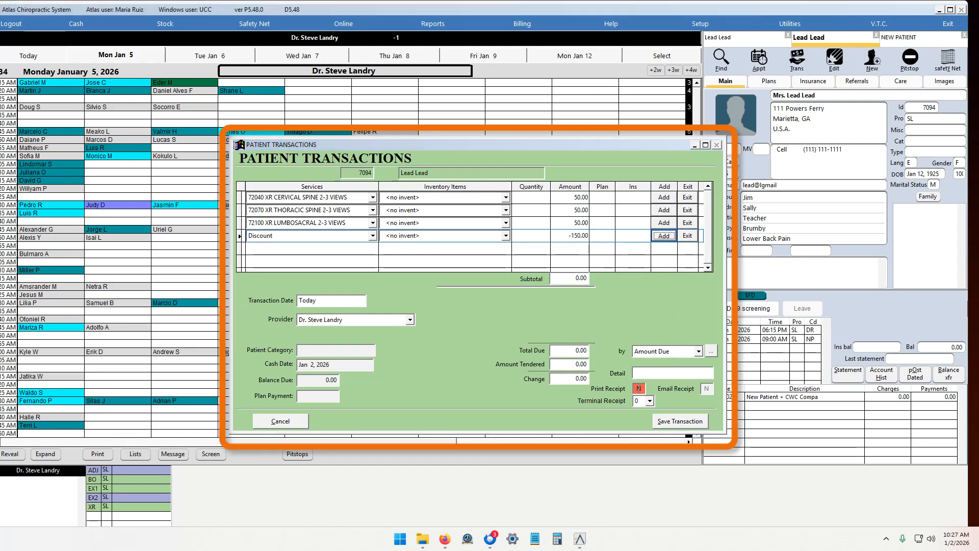
click(639, 389)
click(669, 423)
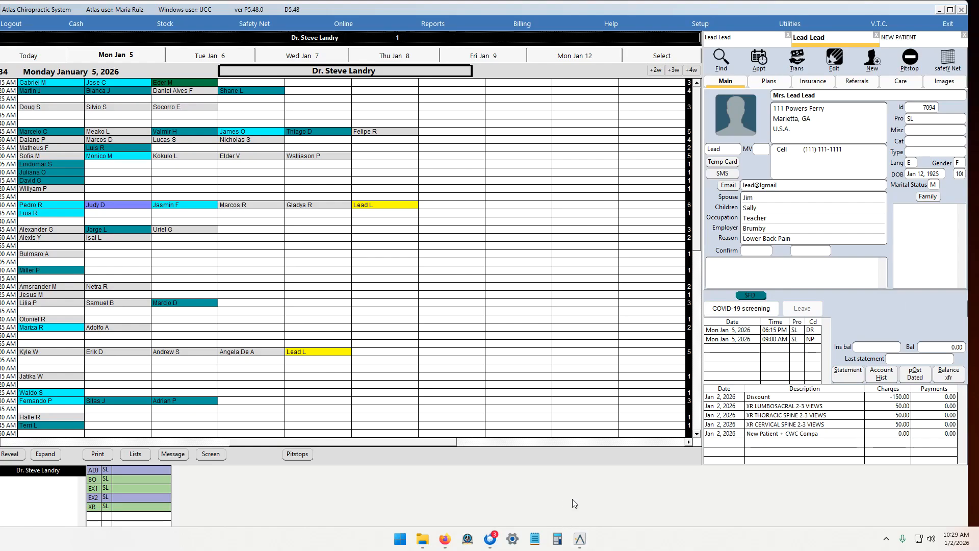
Step: Switch to the email client and save the photo from the Pt pictures message to Pictures as lead
click(491, 538)
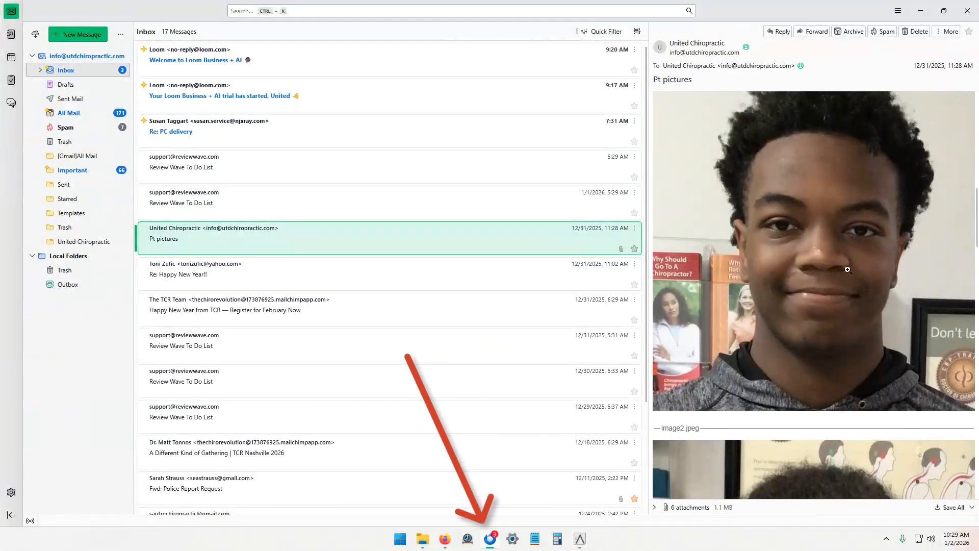
scroll(849, 241, down, 10)
scroll(862, 356, up, 19)
scroll(874, 342, up, 2)
right_click(834, 307)
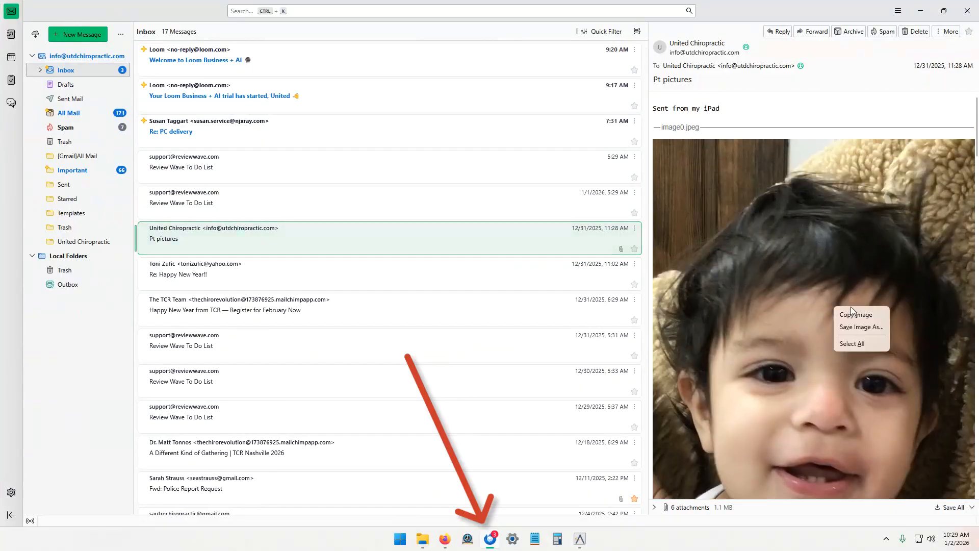
click(876, 327)
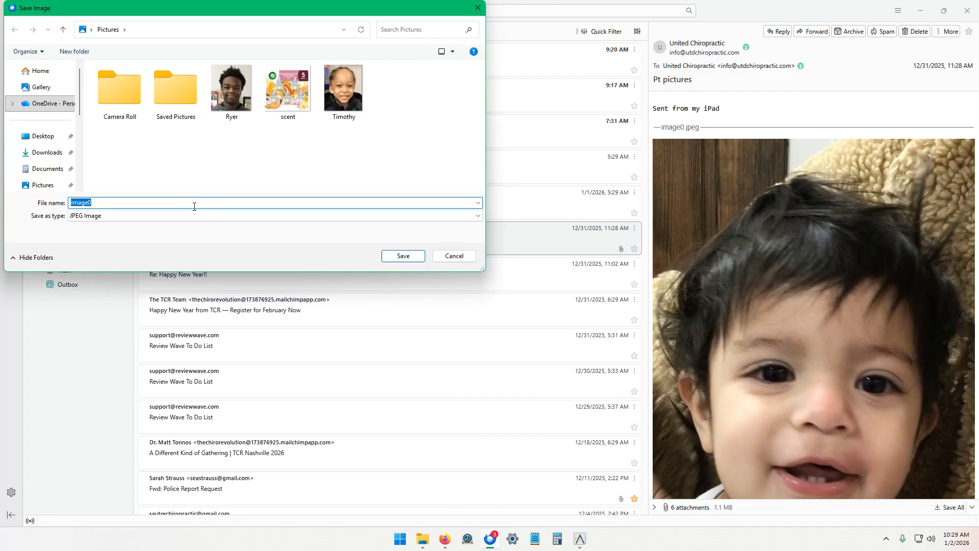
key(BackSpace)
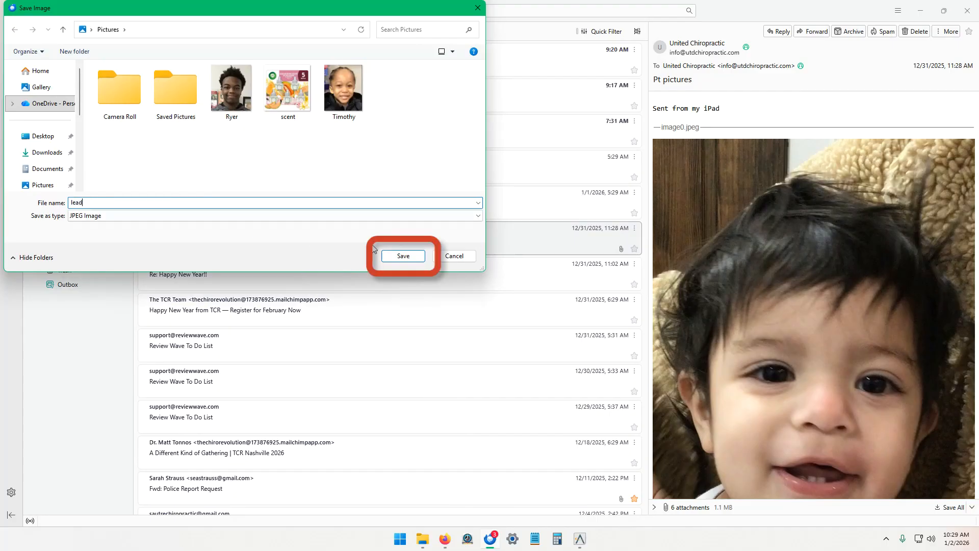
click(42, 185)
click(403, 257)
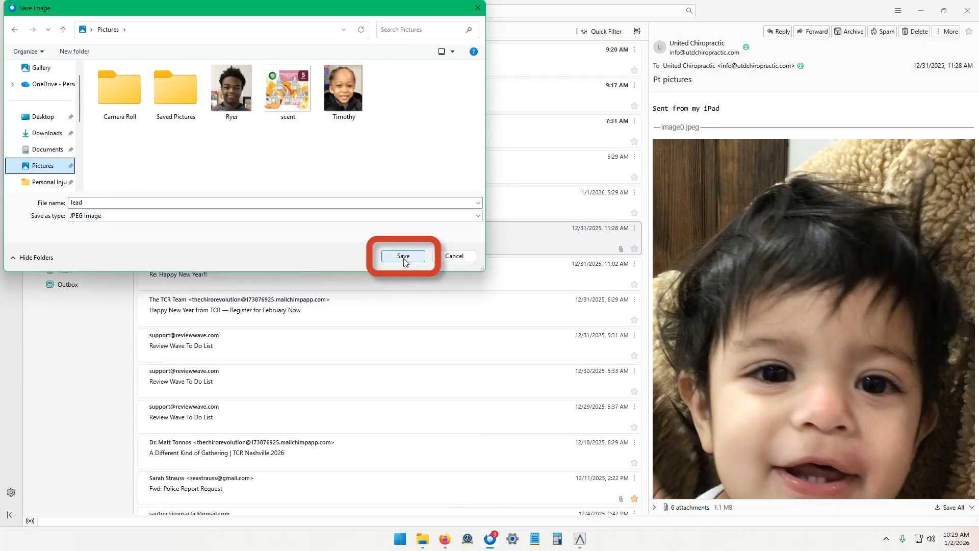
click(920, 9)
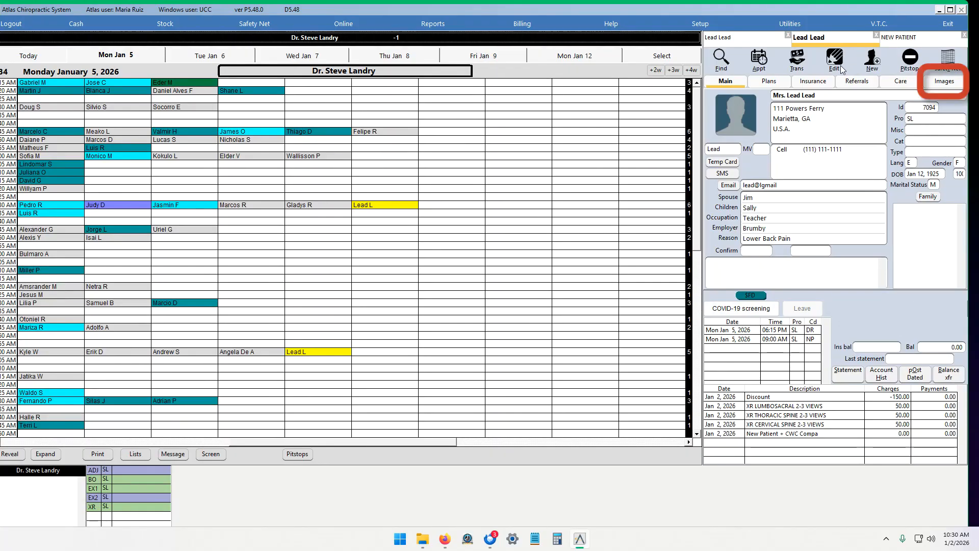
Step: Import the lead image as a Patient Picture for the patient and save it to the record
click(955, 83)
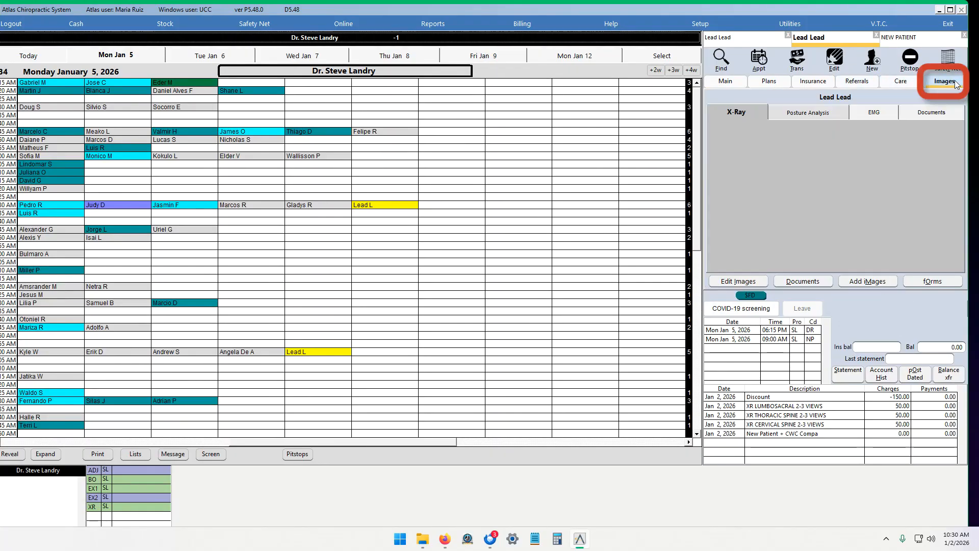
click(863, 281)
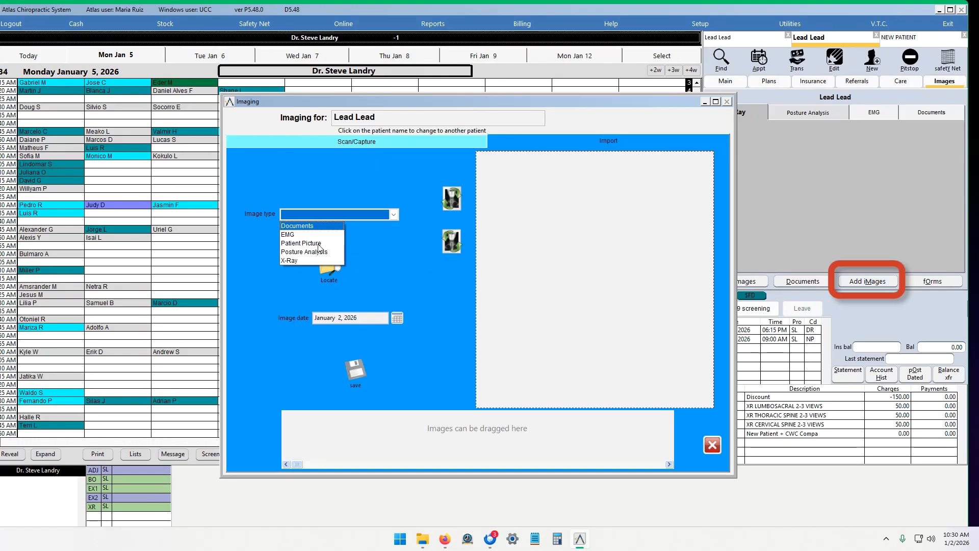
click(300, 244)
click(335, 268)
click(415, 245)
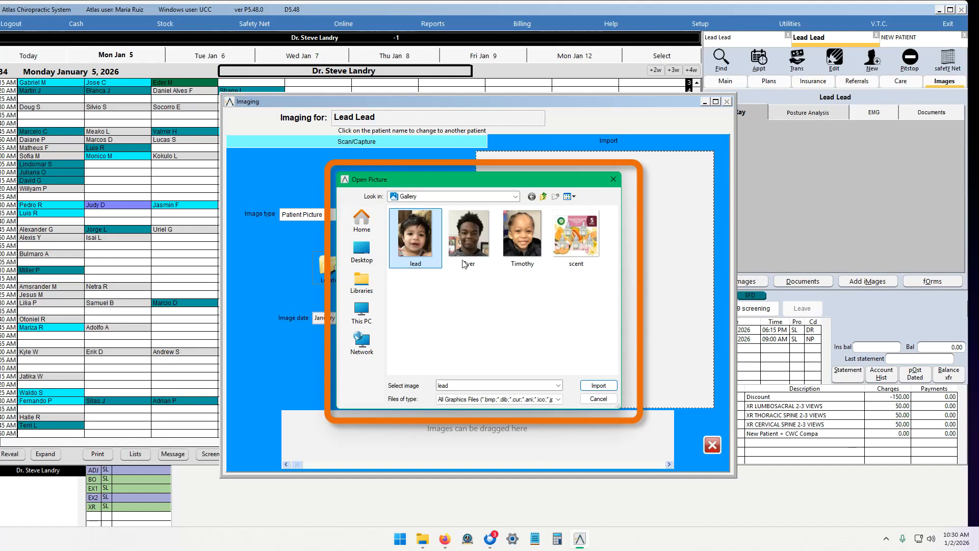
click(585, 386)
click(353, 373)
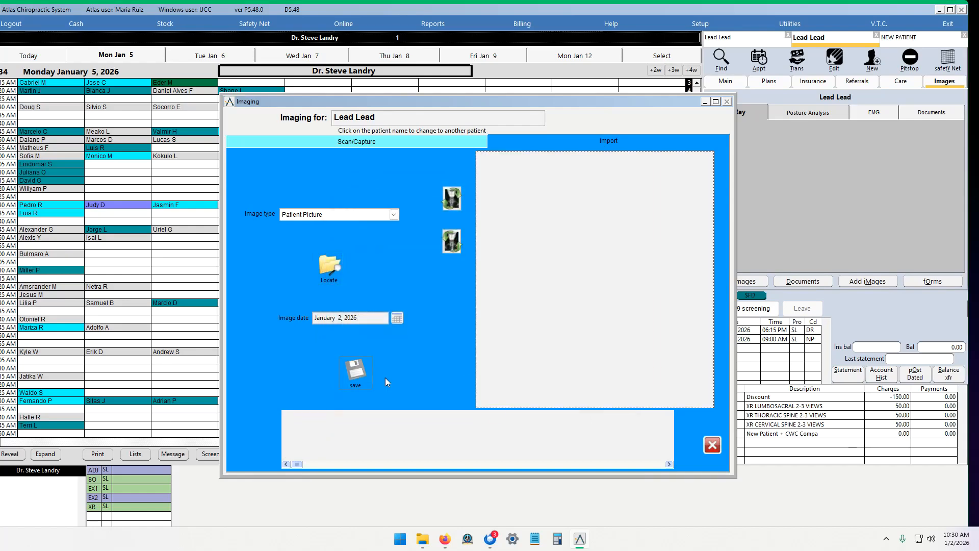
click(712, 445)
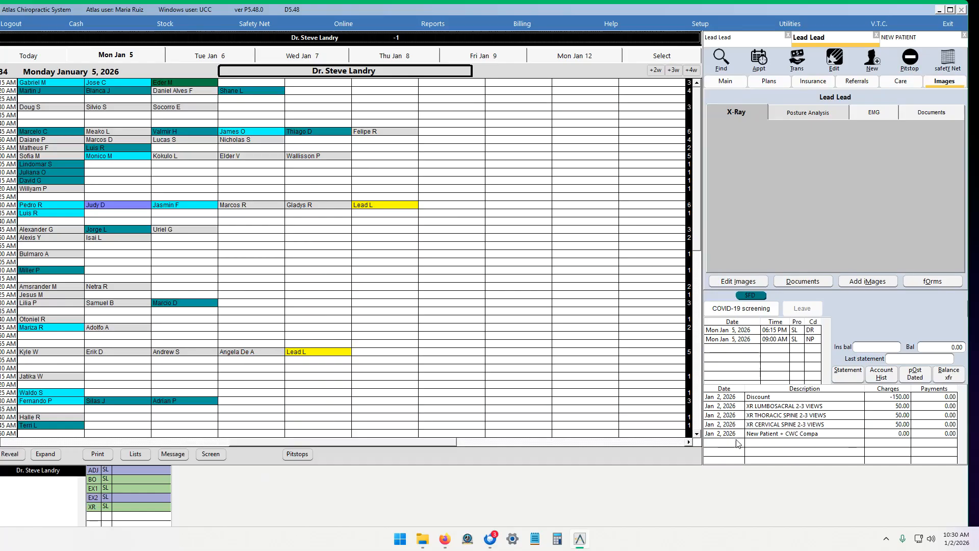
click(730, 82)
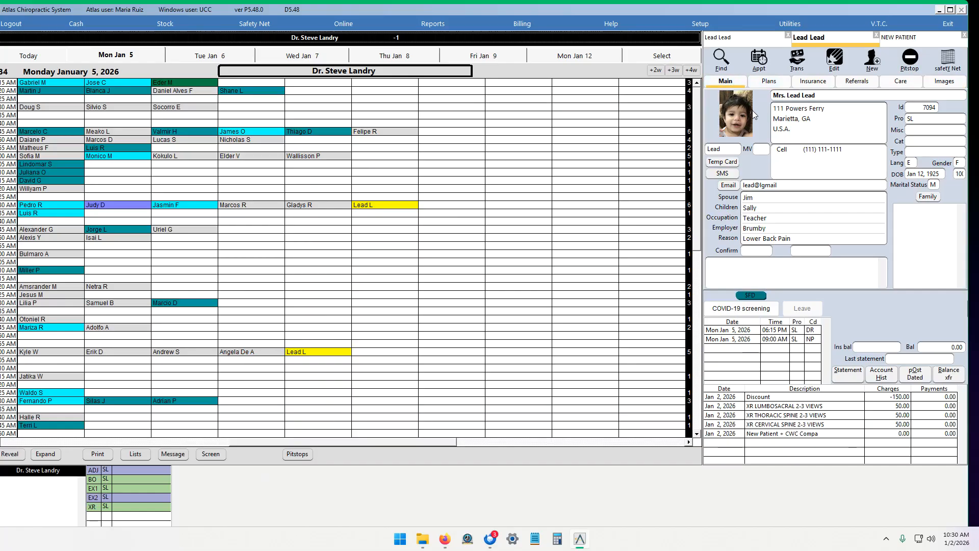